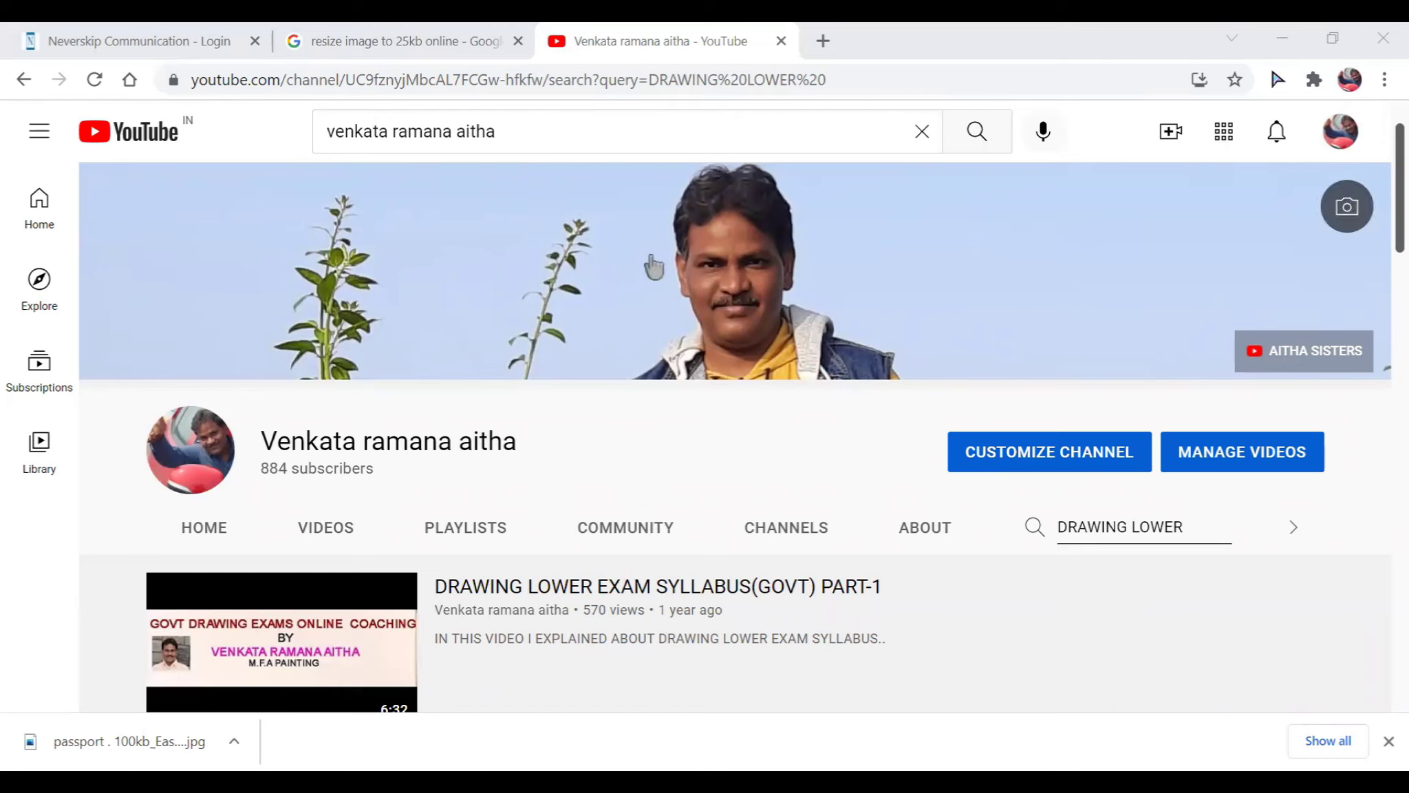
- Scroll the channel's results and play the DRAWING LOWER EXAM SYLLABUS(GOVT) PART-1 video
{"action": "scroll", "coordinate": [671, 480], "scroll_direction": "down", "scroll_amount": 1}
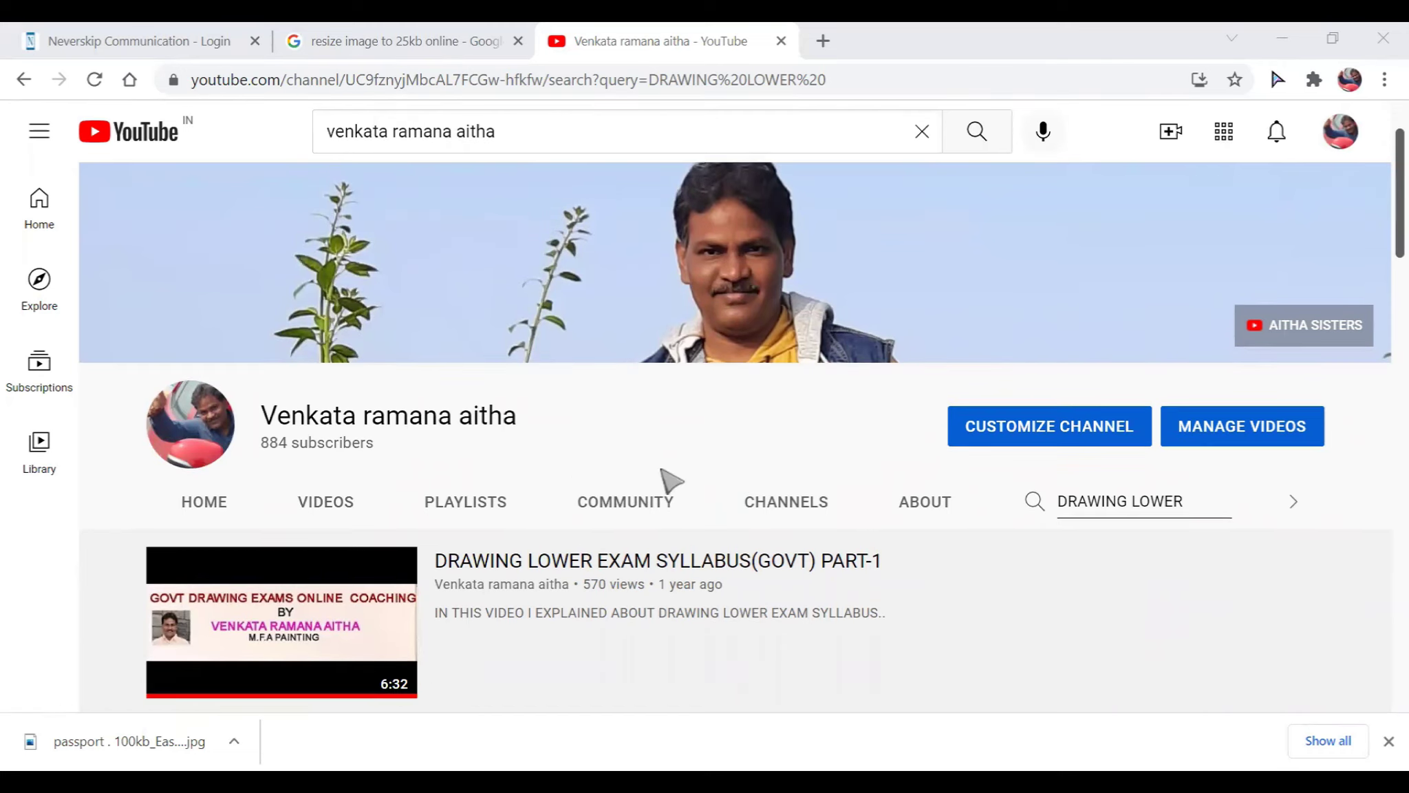
{"action": "scroll", "coordinate": [664, 473], "scroll_direction": "down", "scroll_amount": 2}
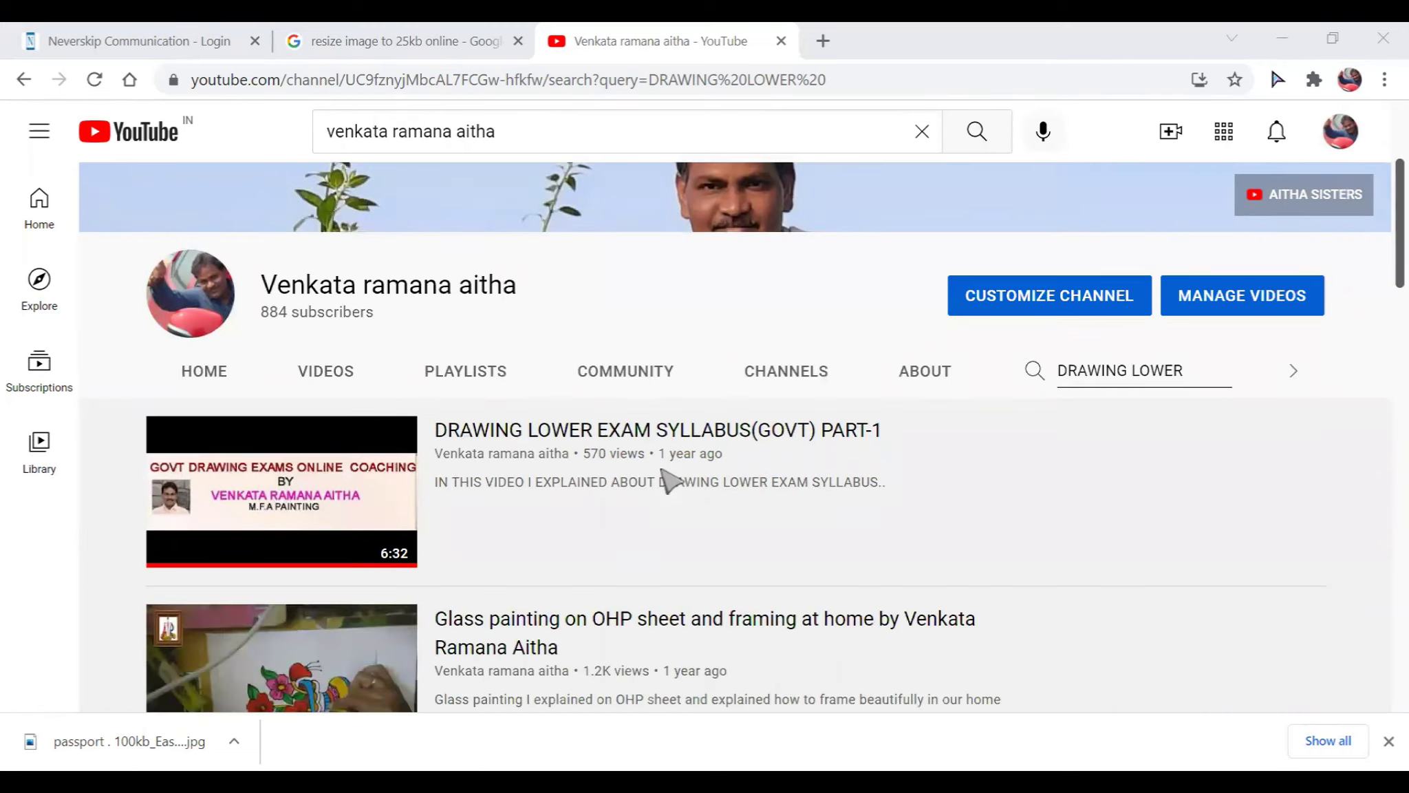
{"action": "left_click", "coordinate": [630, 450]}
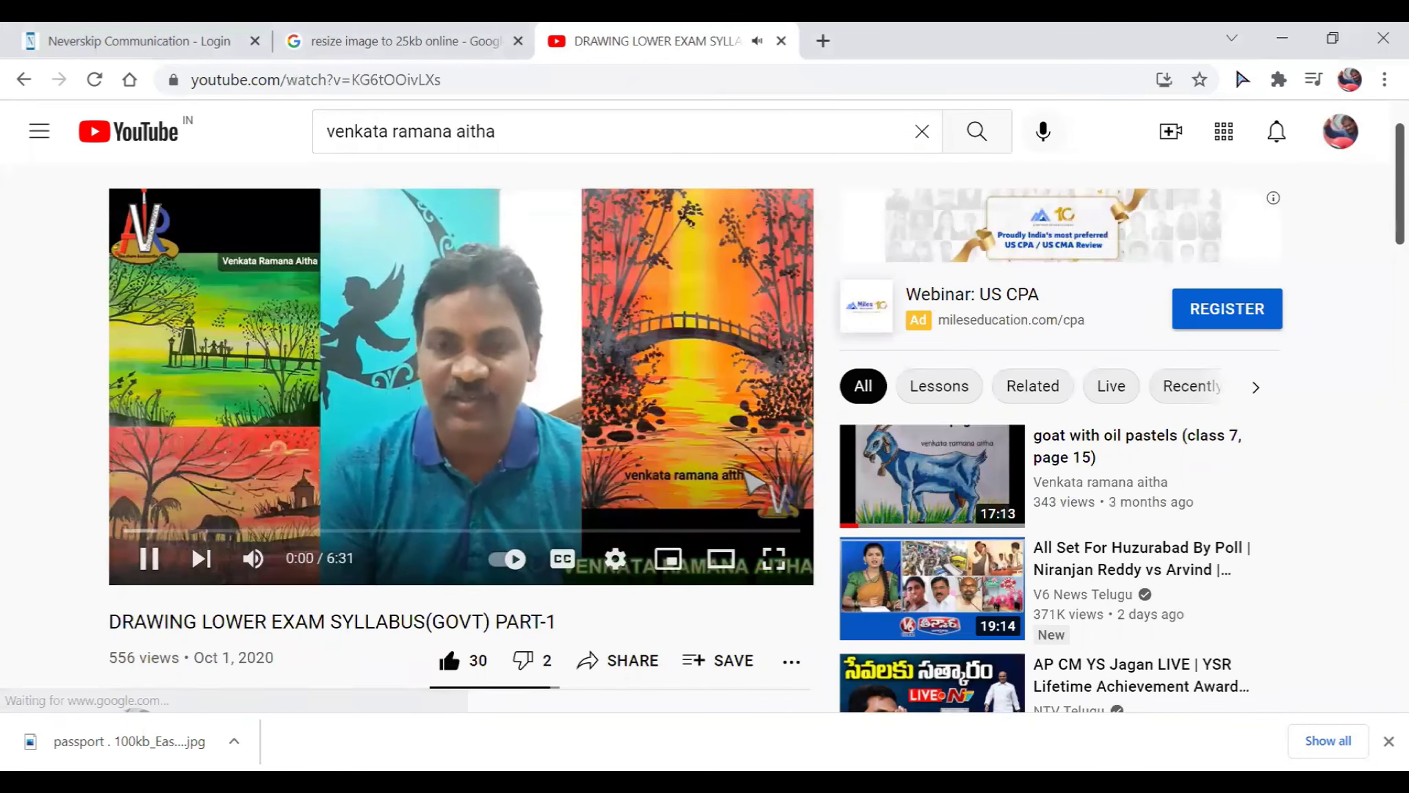
- Skip the video ahead to about 1:35 and pause it there
{"action": "left_click_drag", "start_coordinate": [168, 534], "coordinate": [220, 528]}
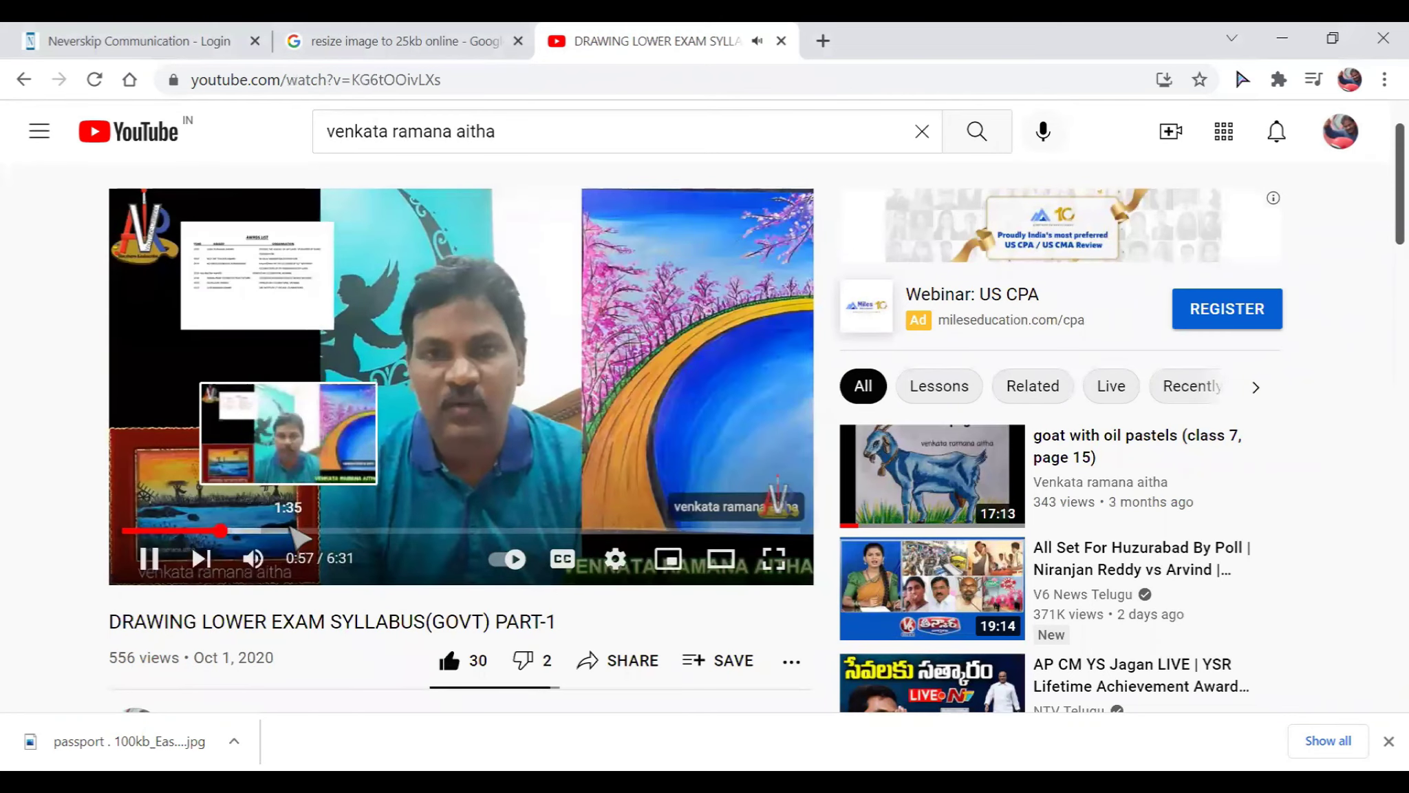
{"action": "left_click", "coordinate": [287, 531]}
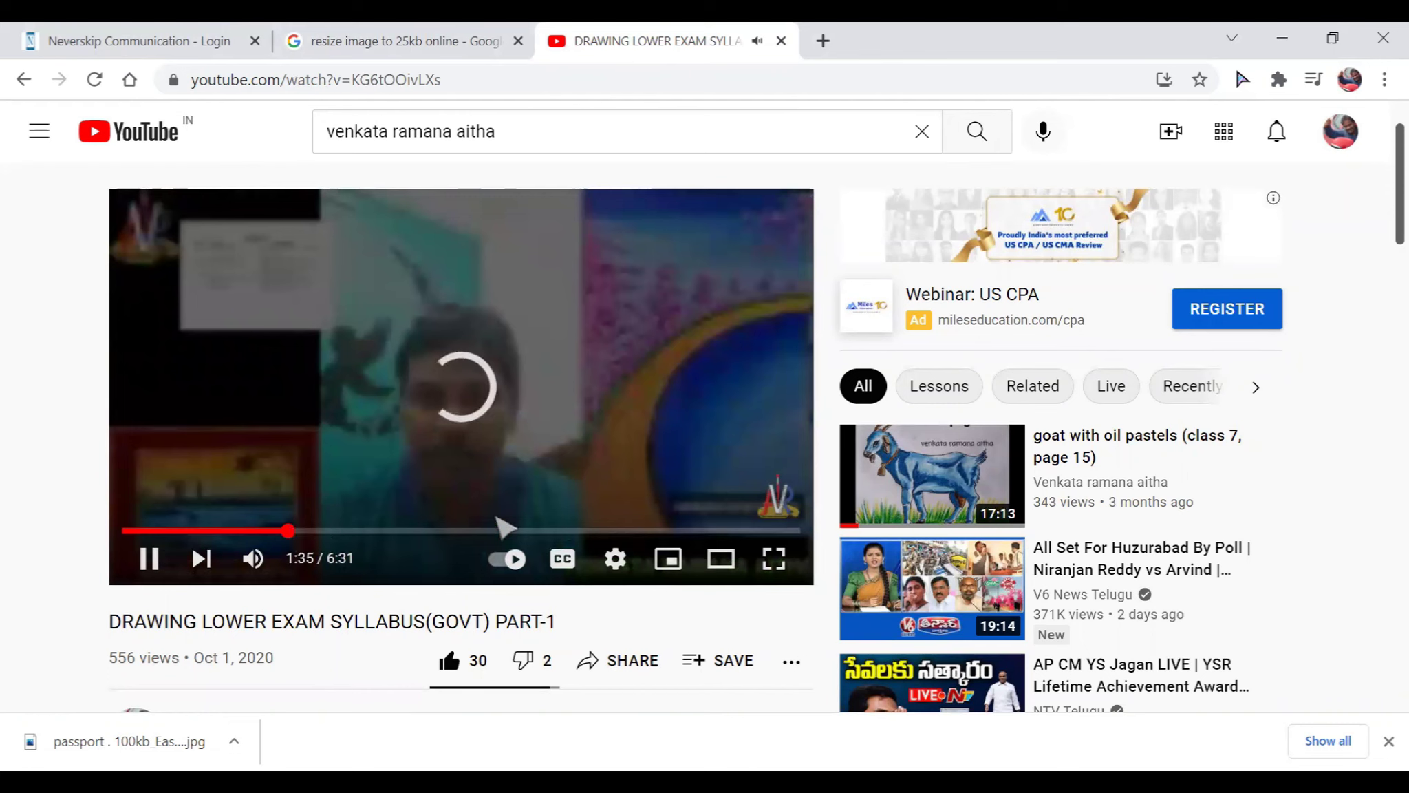
{"action": "left_click", "coordinate": [155, 565]}
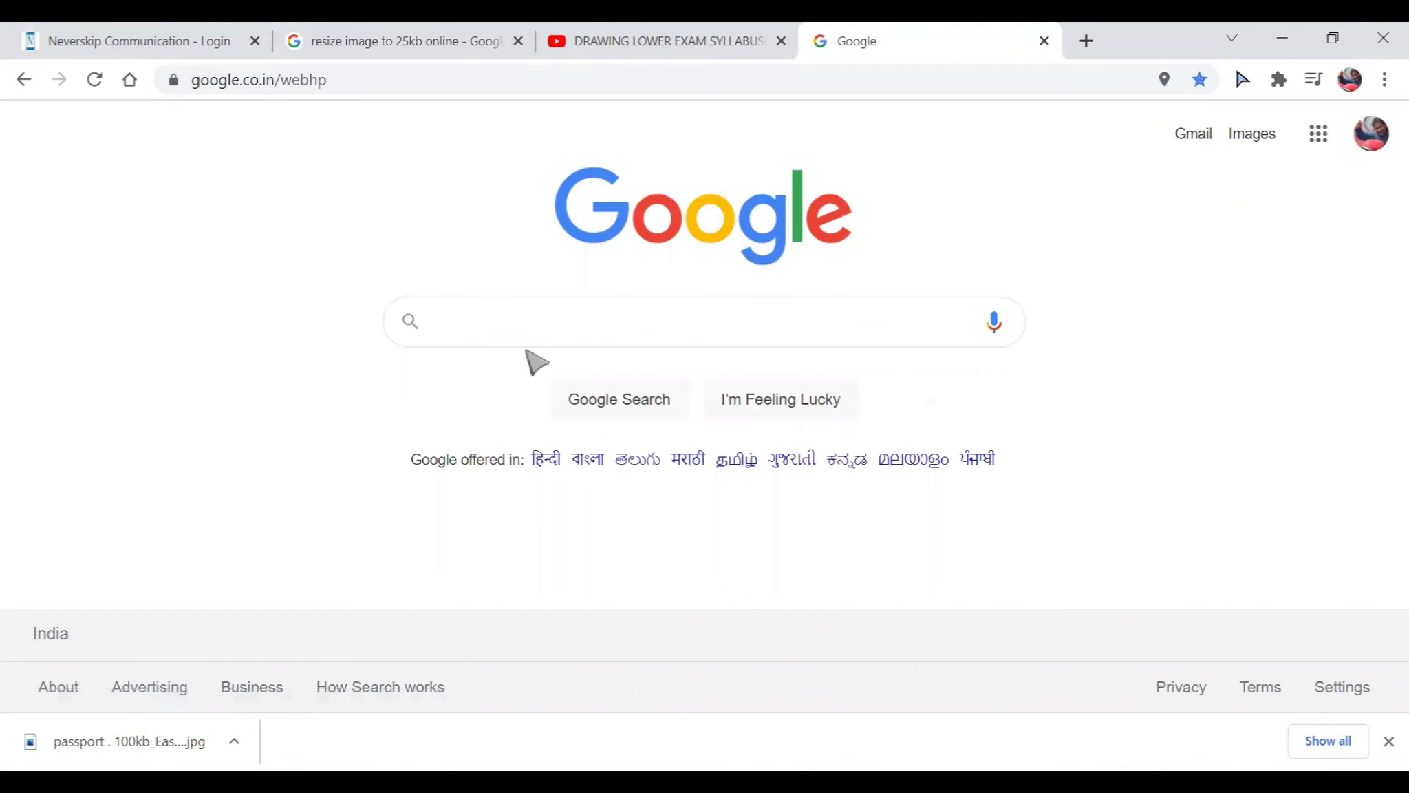
- Search Google for bse.telangana.gov.in 2021 and open the official bse.telangana.gov.in portal
{"action": "type", "text": "BSE"}
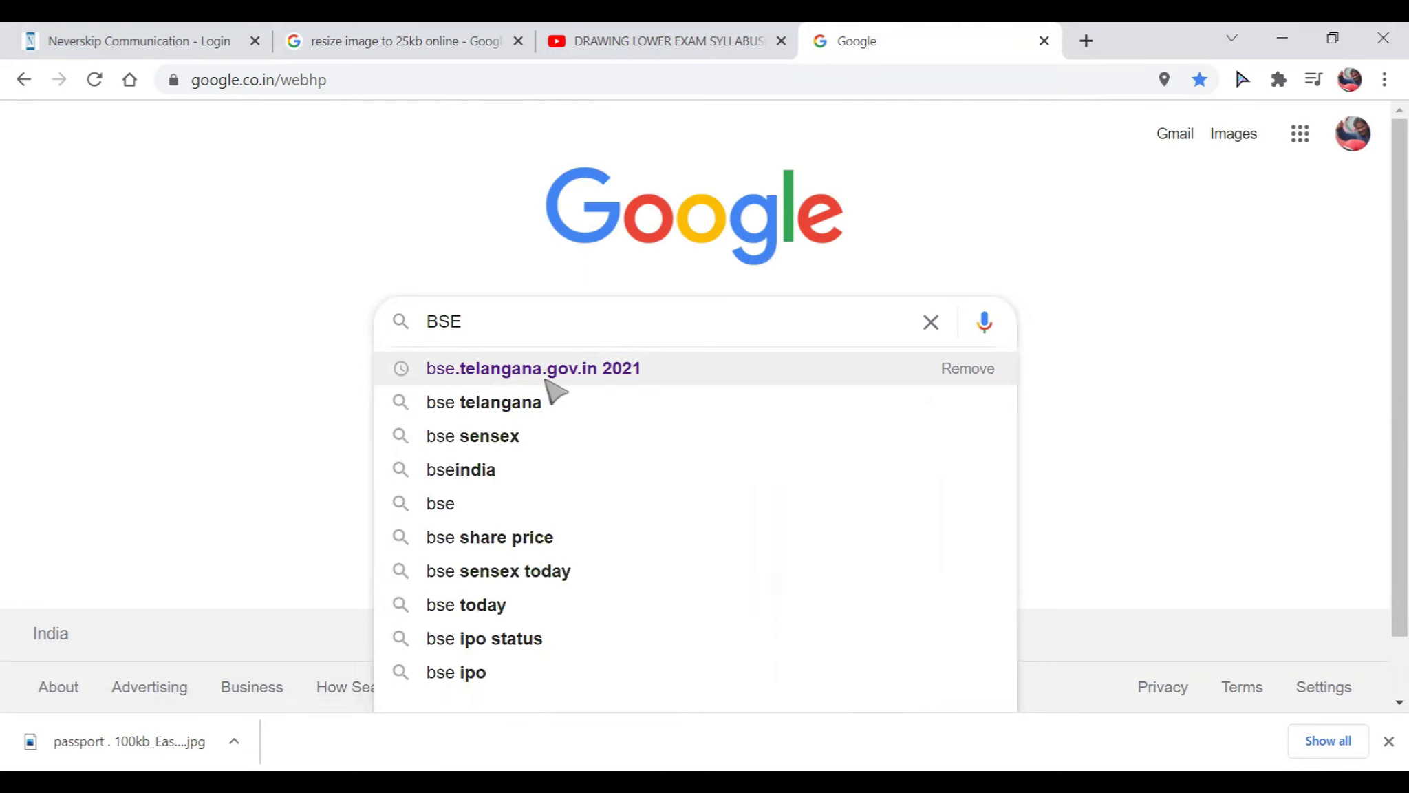
{"action": "left_click", "coordinate": [548, 380]}
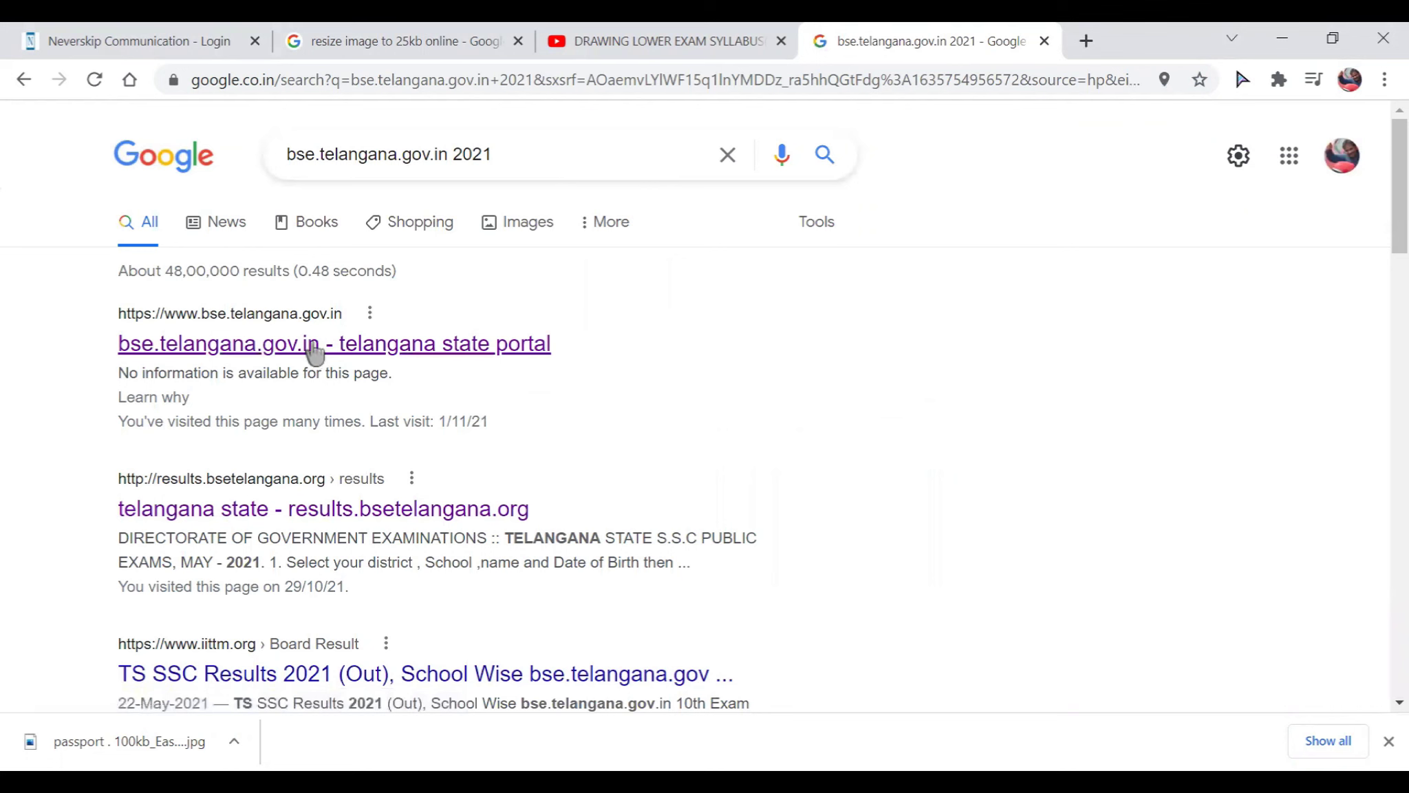
{"action": "left_click", "coordinate": [275, 352]}
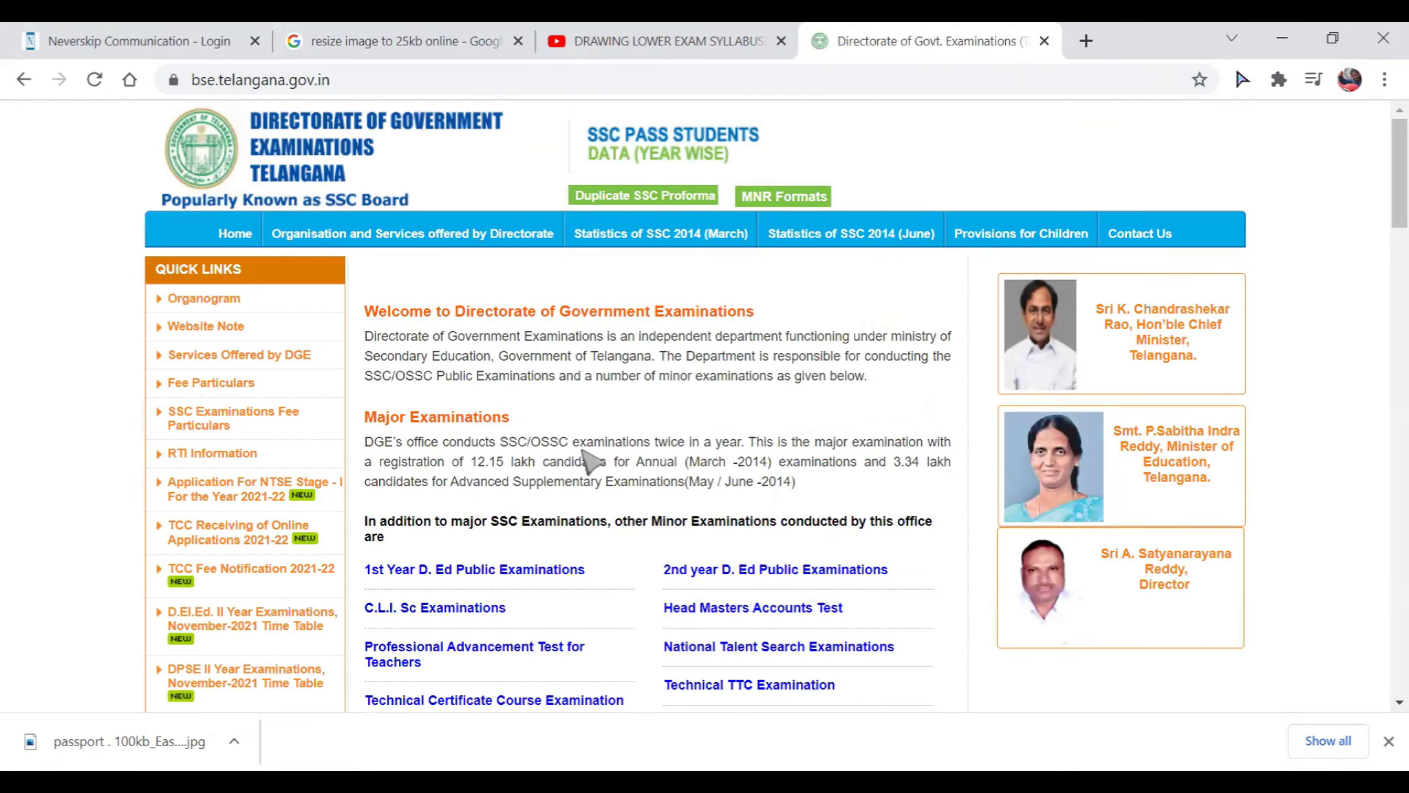
{"action": "scroll", "coordinate": [585, 461], "scroll_direction": "down", "scroll_amount": 2}
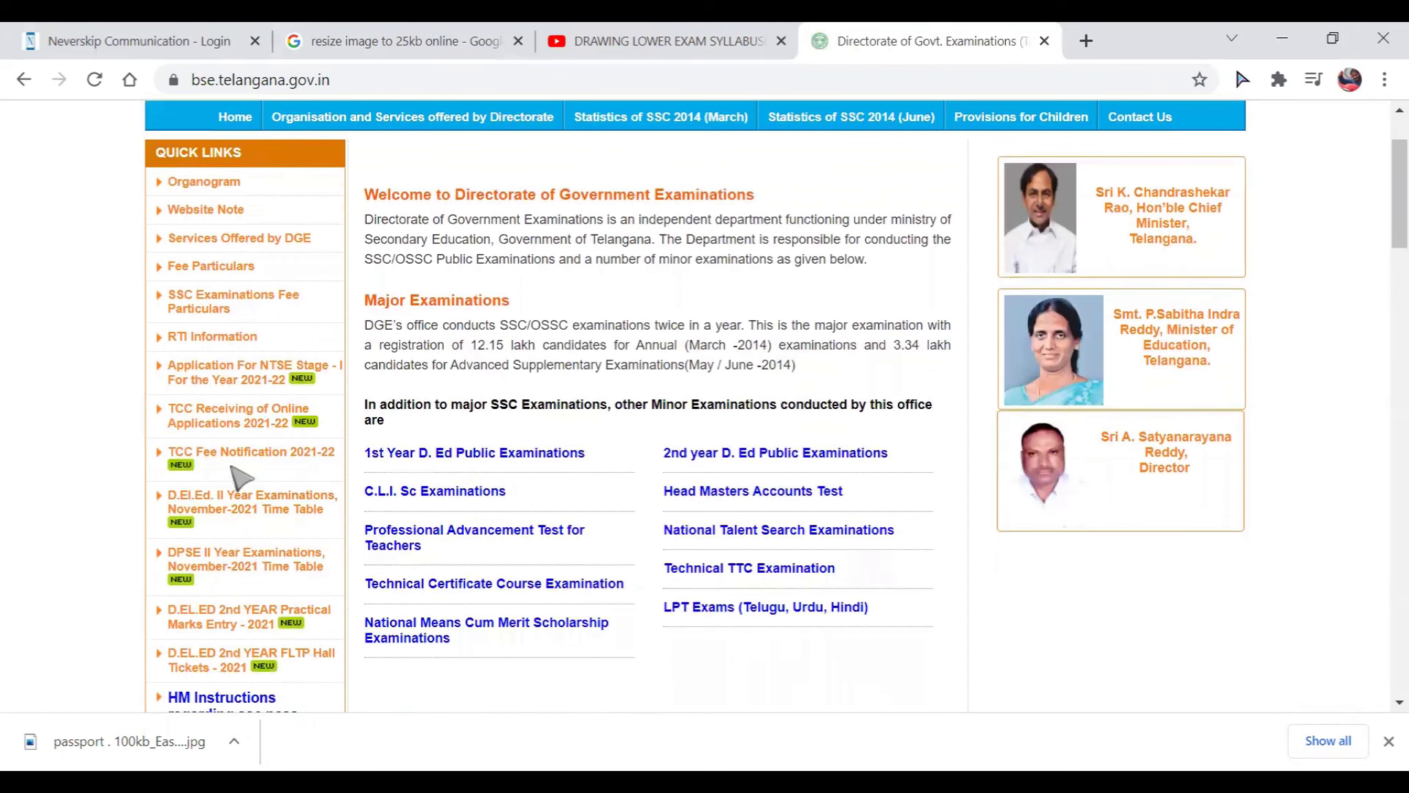
- Open the TCC Fee Notification 2021-22 PDF and read through its fee table and page 2
{"action": "left_click", "coordinate": [287, 461]}
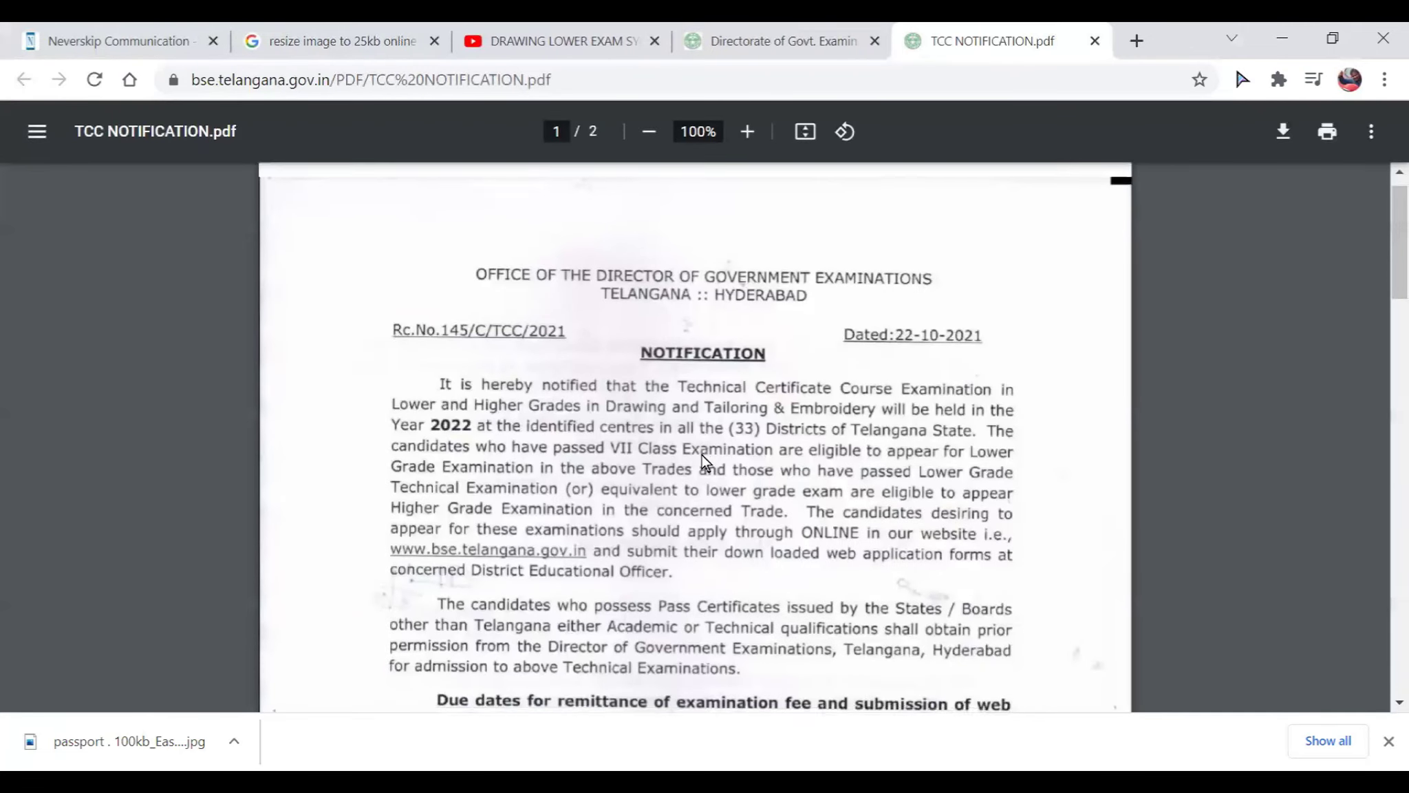
{"action": "scroll", "coordinate": [701, 454], "scroll_direction": "down", "scroll_amount": 2}
{"action": "scroll", "coordinate": [703, 459], "scroll_direction": "down", "scroll_amount": 4}
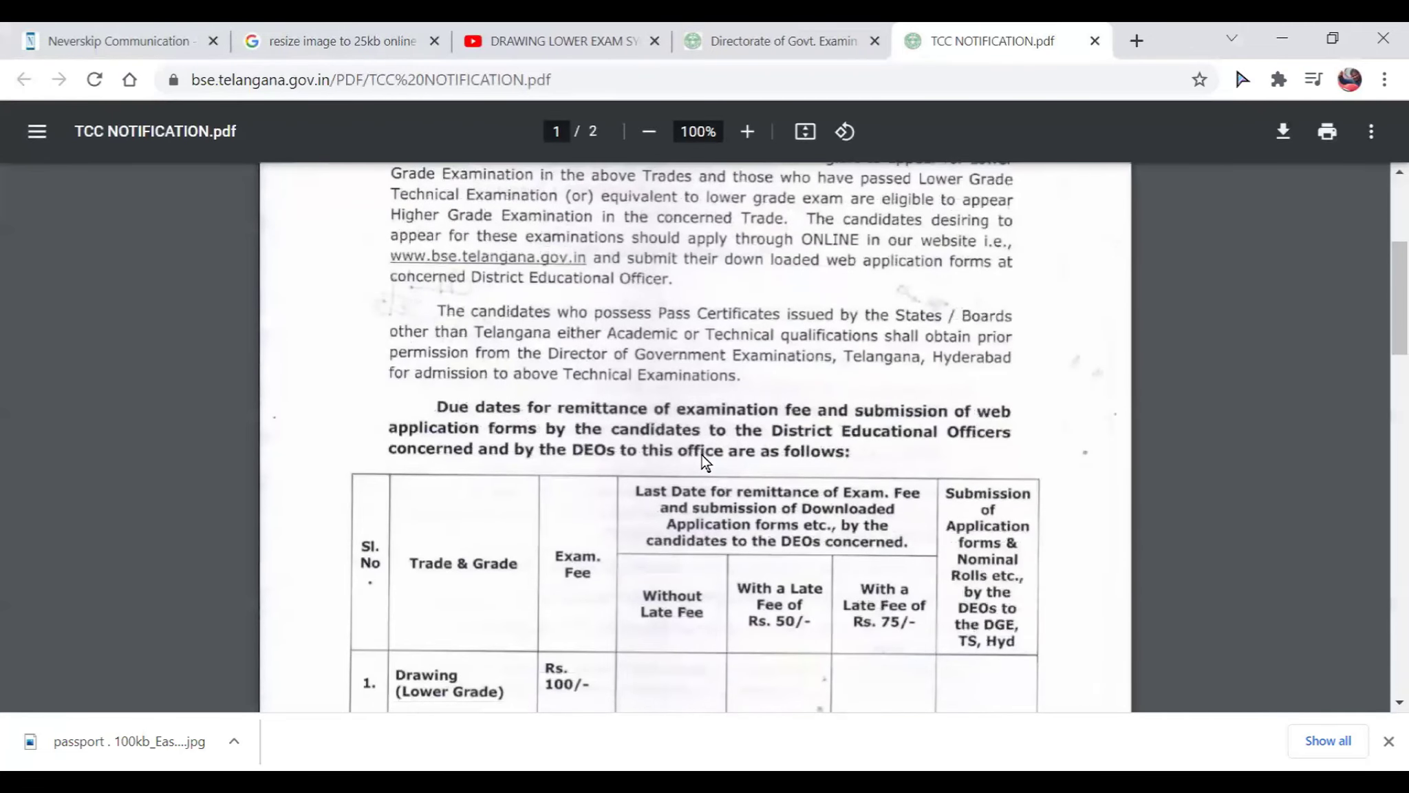
{"action": "scroll", "coordinate": [705, 461], "scroll_direction": "down", "scroll_amount": 2}
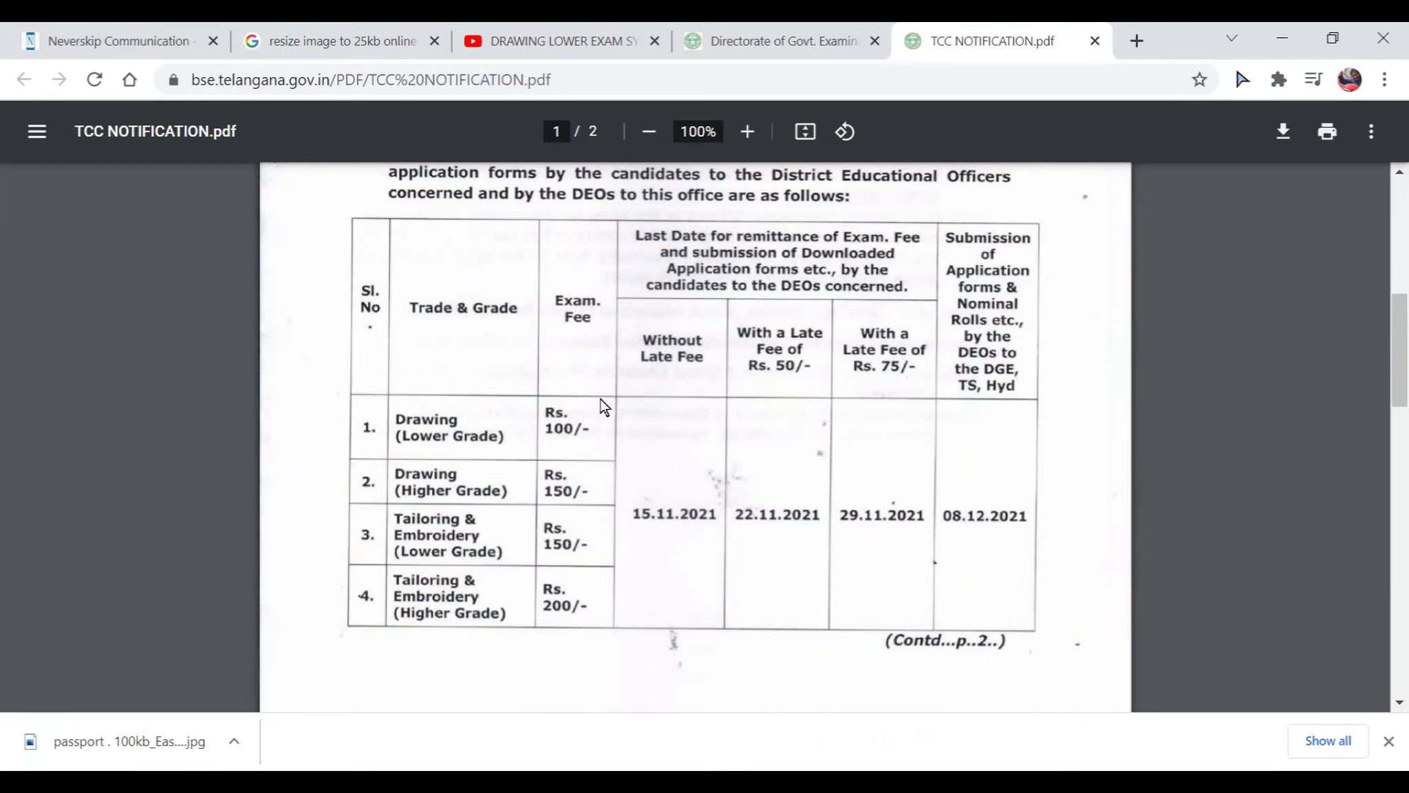
{"action": "scroll", "coordinate": [600, 399], "scroll_direction": "down", "scroll_amount": 3}
{"action": "scroll", "coordinate": [600, 398], "scroll_direction": "down", "scroll_amount": 6}
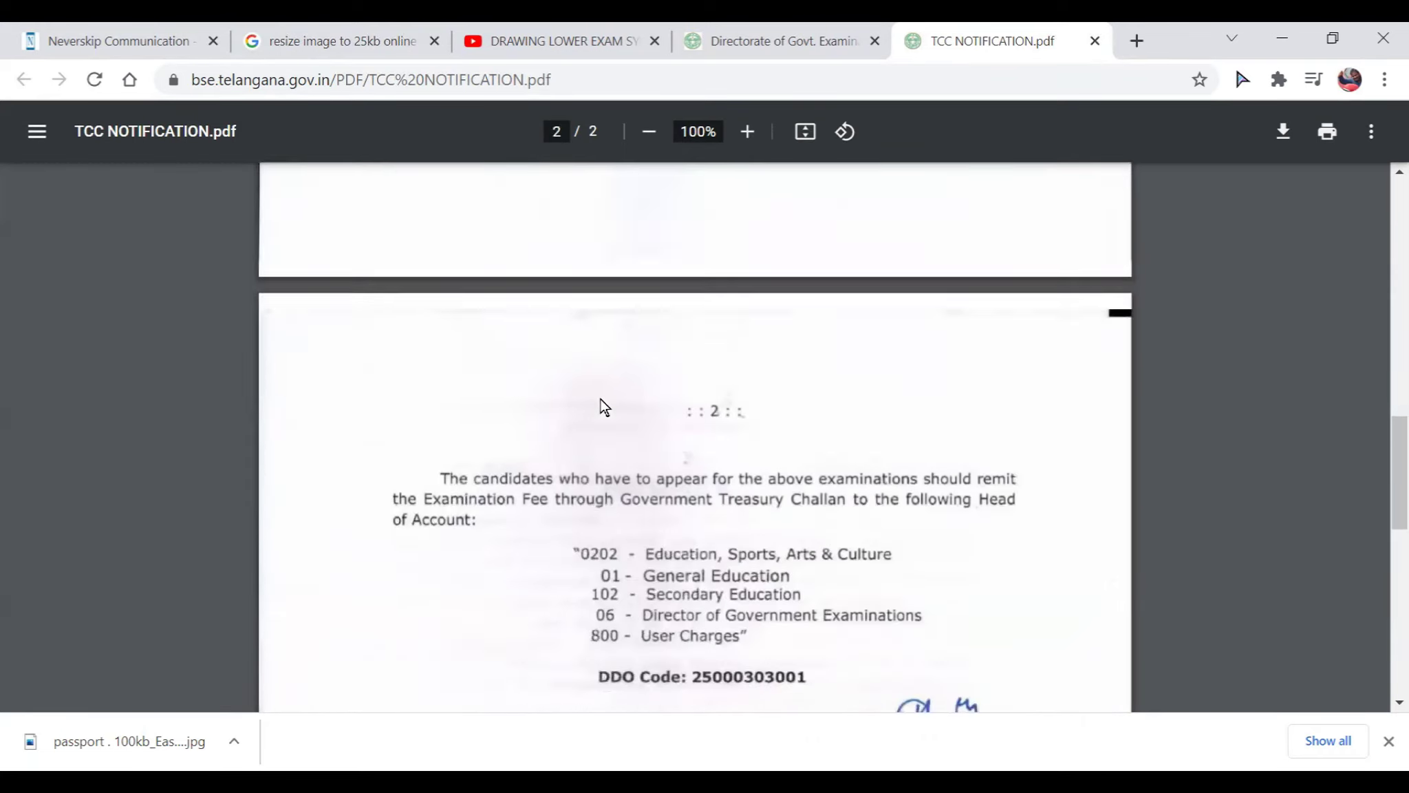
{"action": "scroll", "coordinate": [600, 399], "scroll_direction": "up", "scroll_amount": 8}
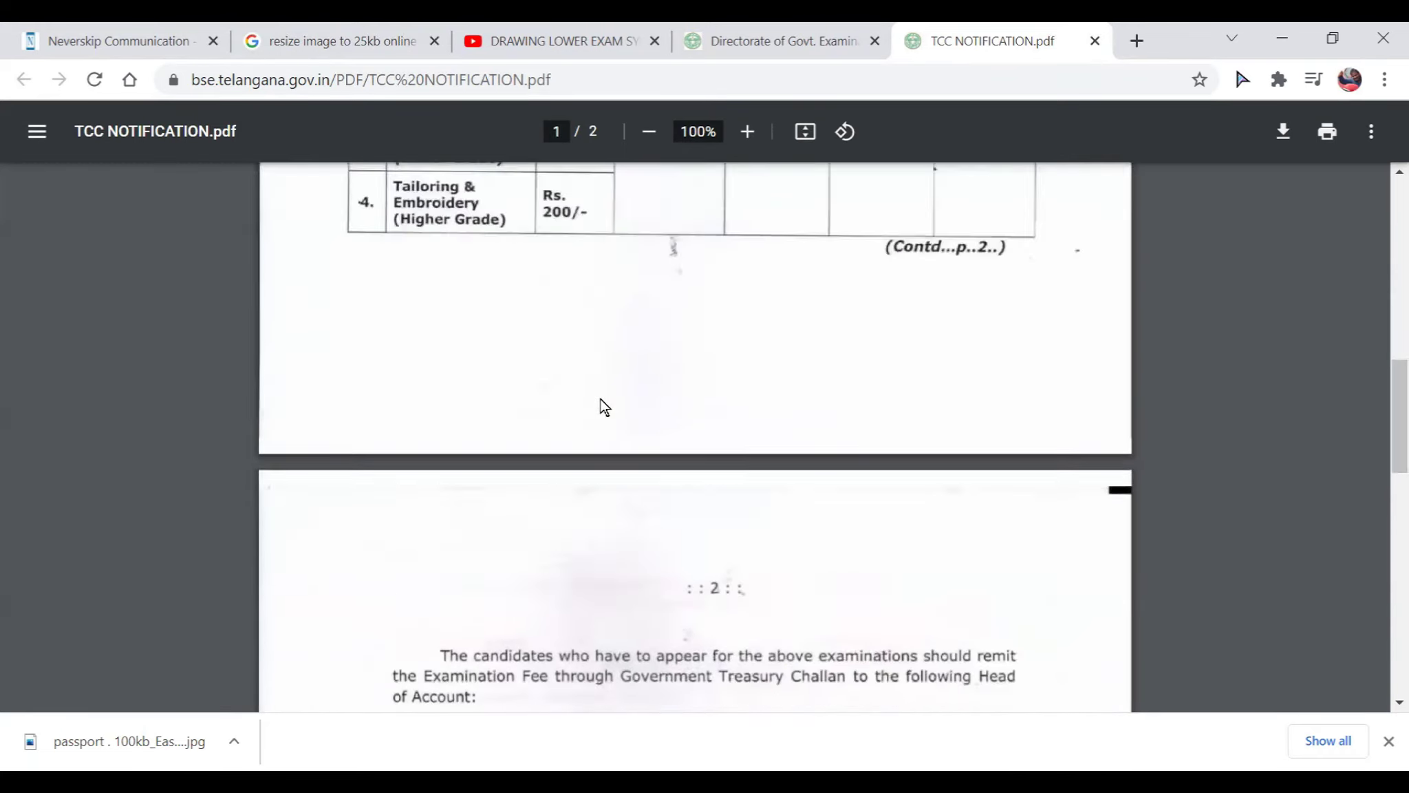
{"action": "scroll", "coordinate": [600, 398], "scroll_direction": "up", "scroll_amount": 9}
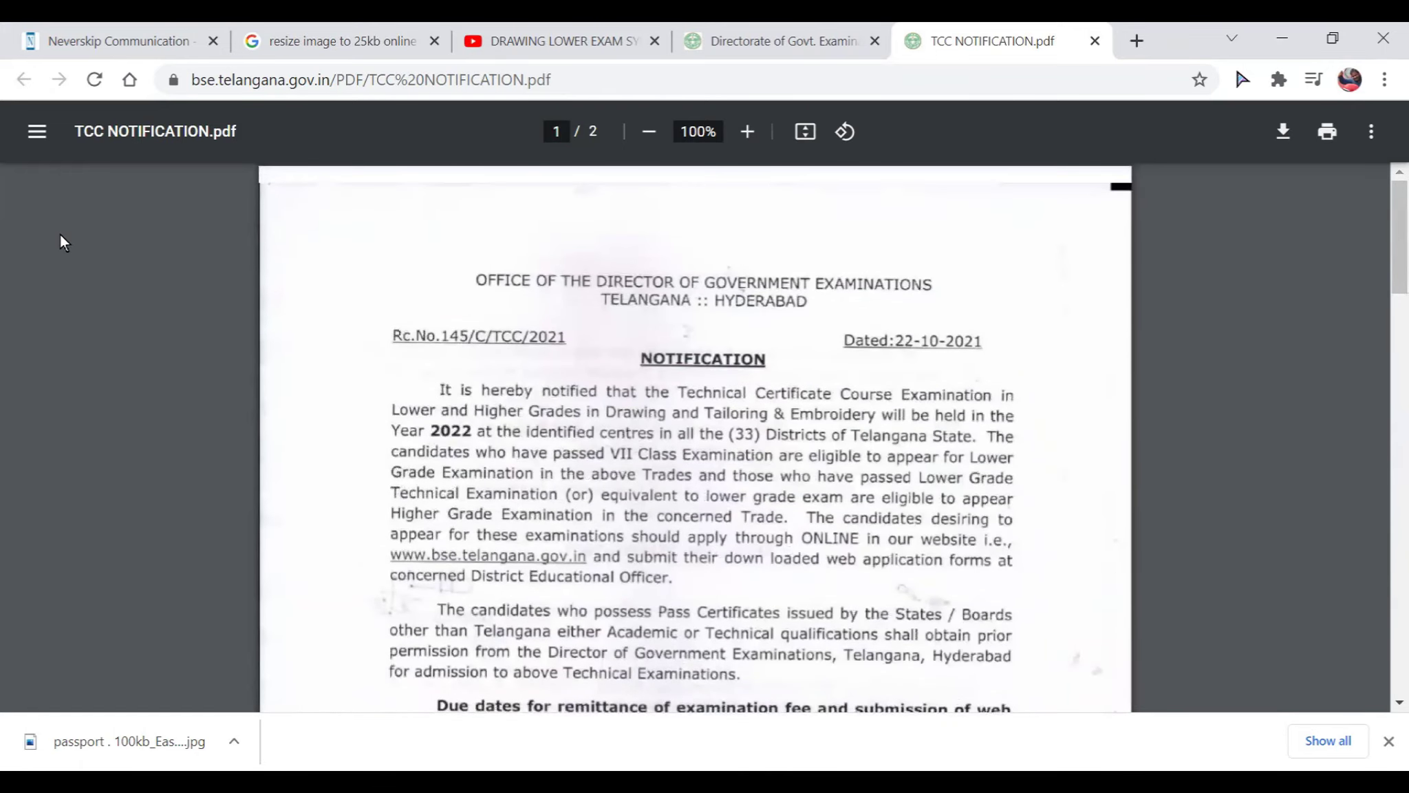
- Return to the Directorate homepage and open a new TCC 2021-22 online application
{"action": "left_click", "coordinate": [827, 35]}
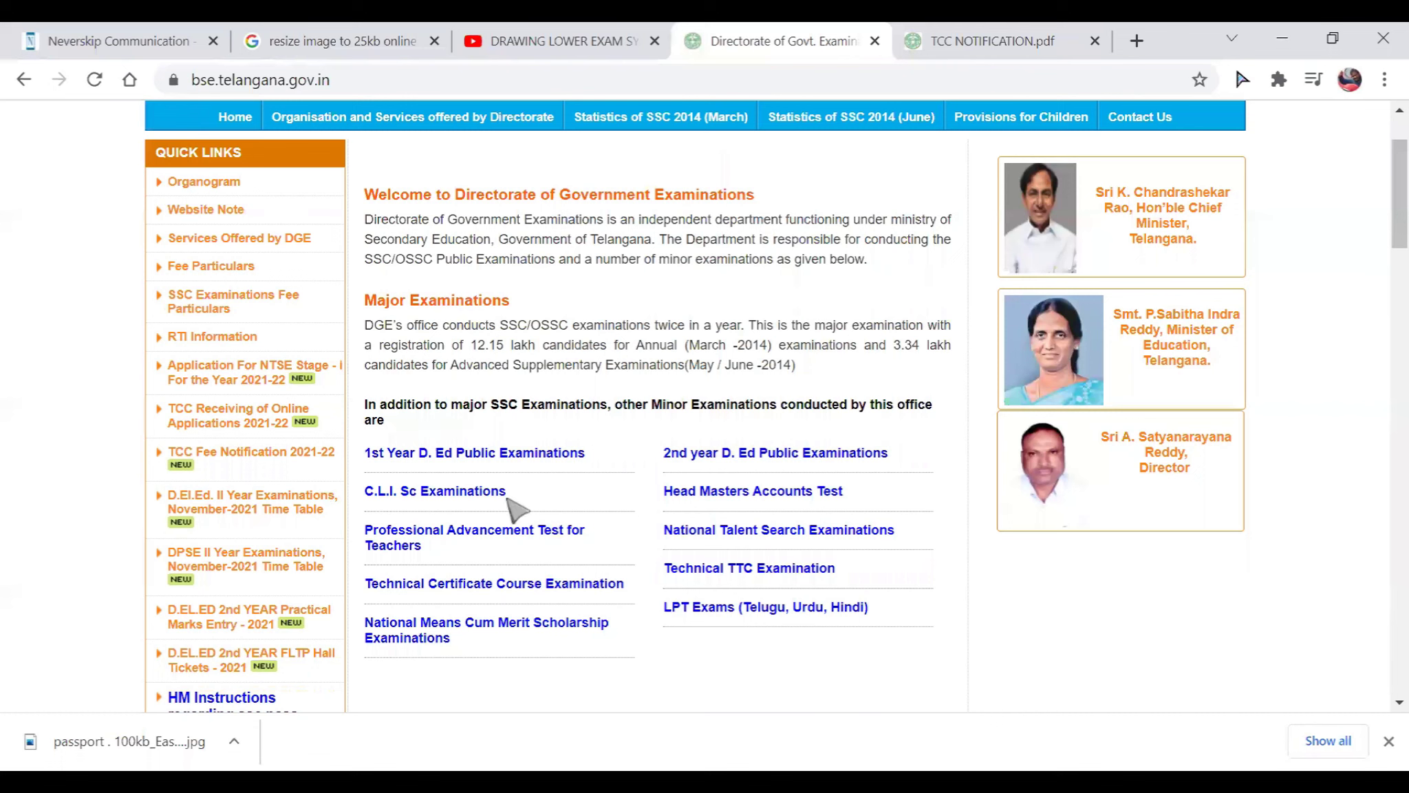
{"action": "scroll", "coordinate": [629, 516], "scroll_direction": "down", "scroll_amount": 1}
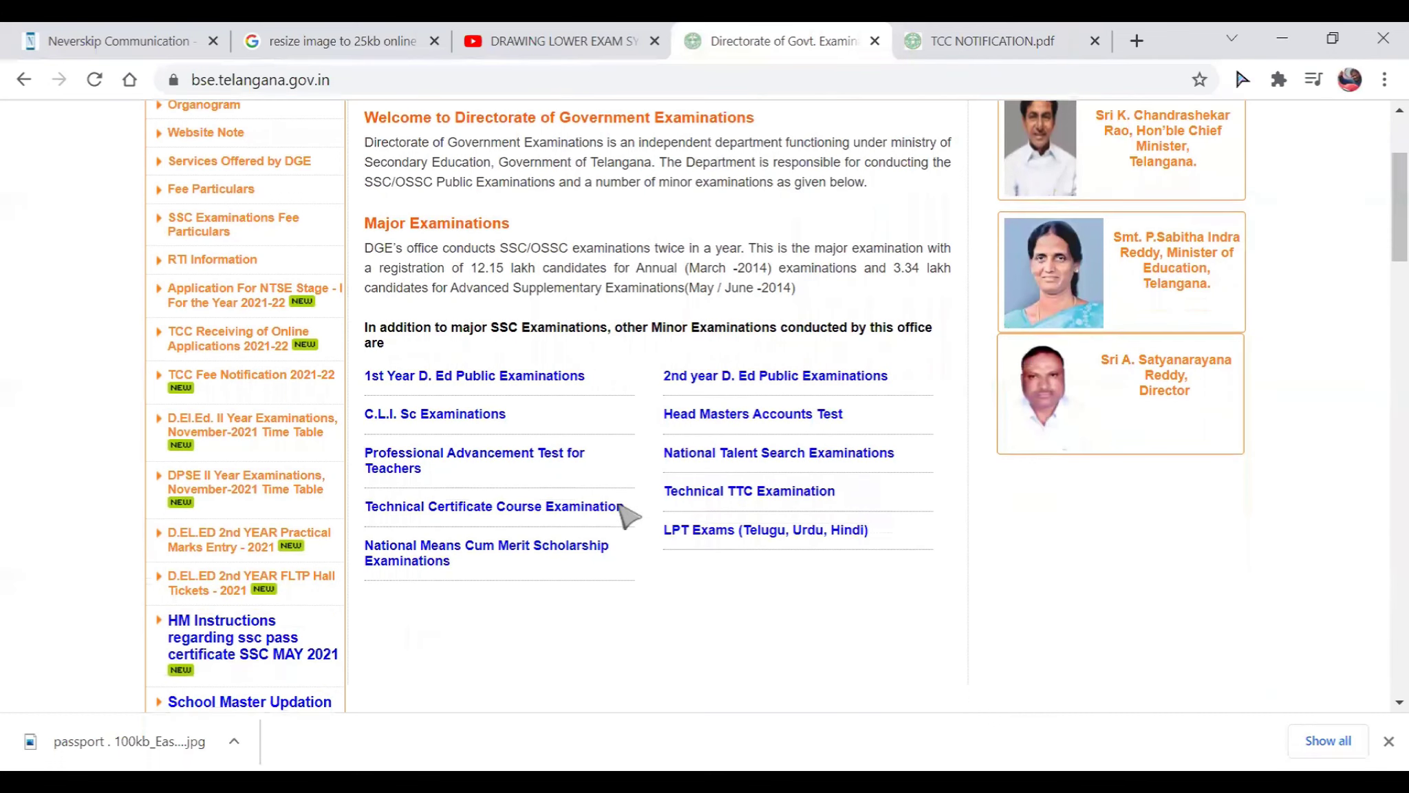
{"action": "scroll", "coordinate": [628, 517], "scroll_direction": "up", "scroll_amount": 1}
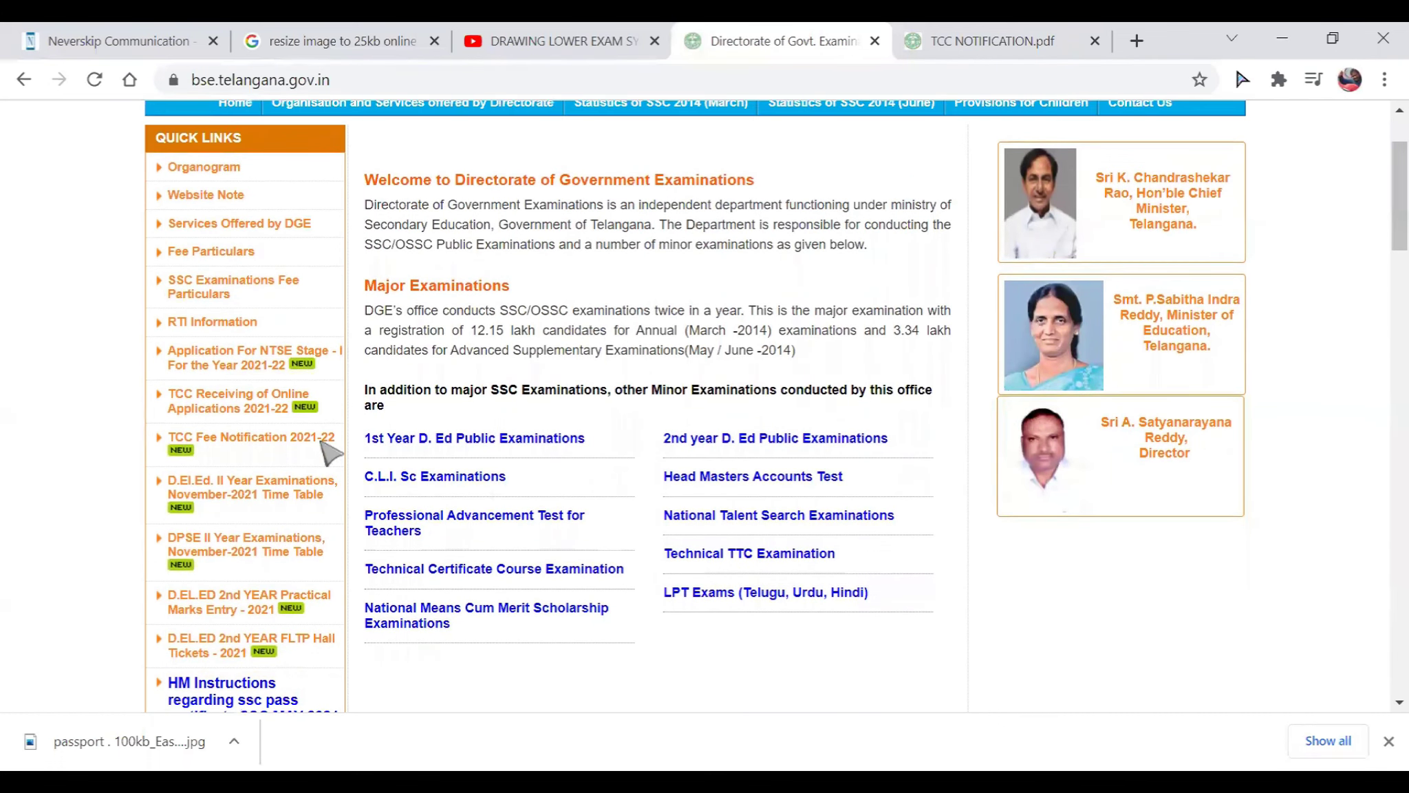
{"action": "left_click", "coordinate": [231, 408]}
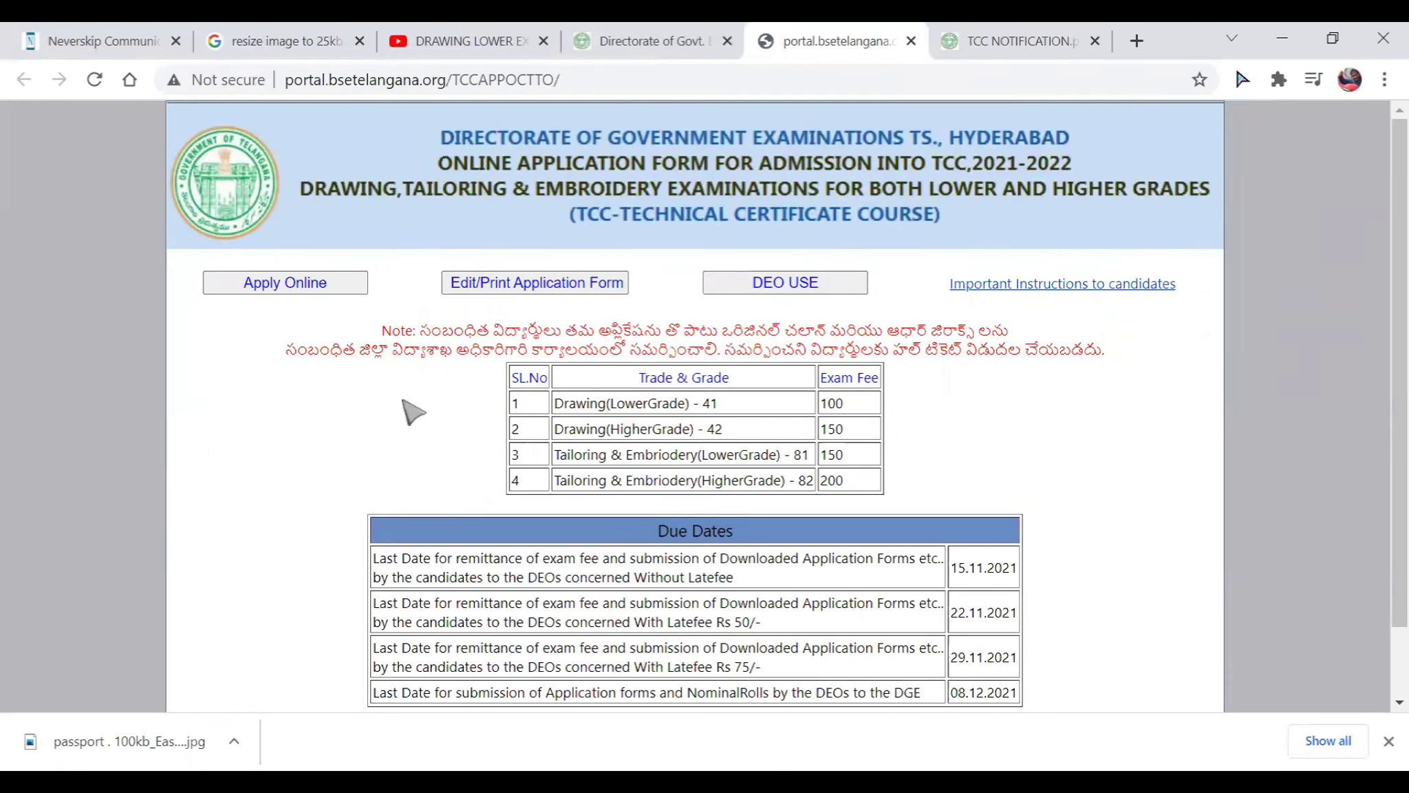
{"action": "left_click", "coordinate": [290, 283]}
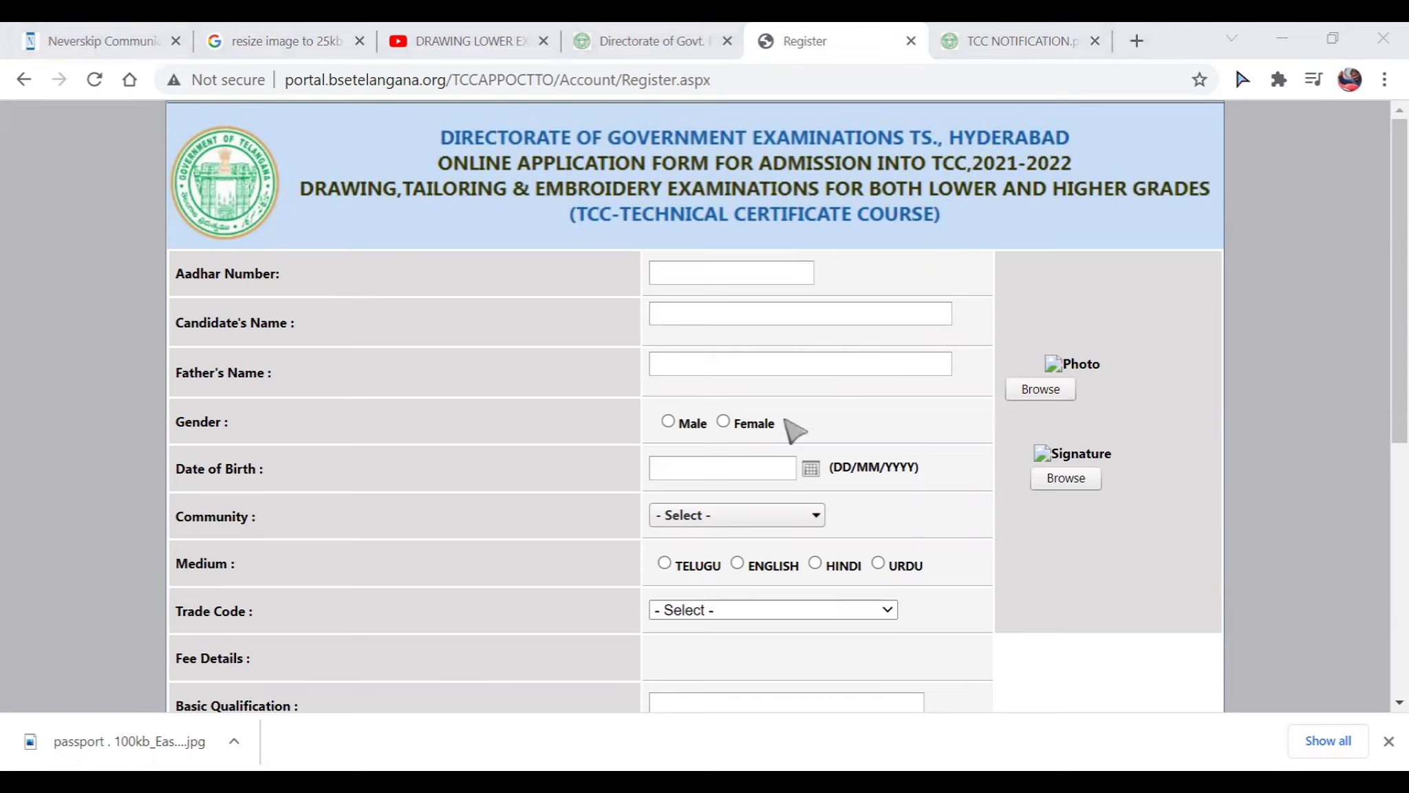
- Scroll down through the blank TCC registration form's candidate, photo and signature fields
{"action": "scroll", "coordinate": [1065, 562], "scroll_direction": "down", "scroll_amount": 4}
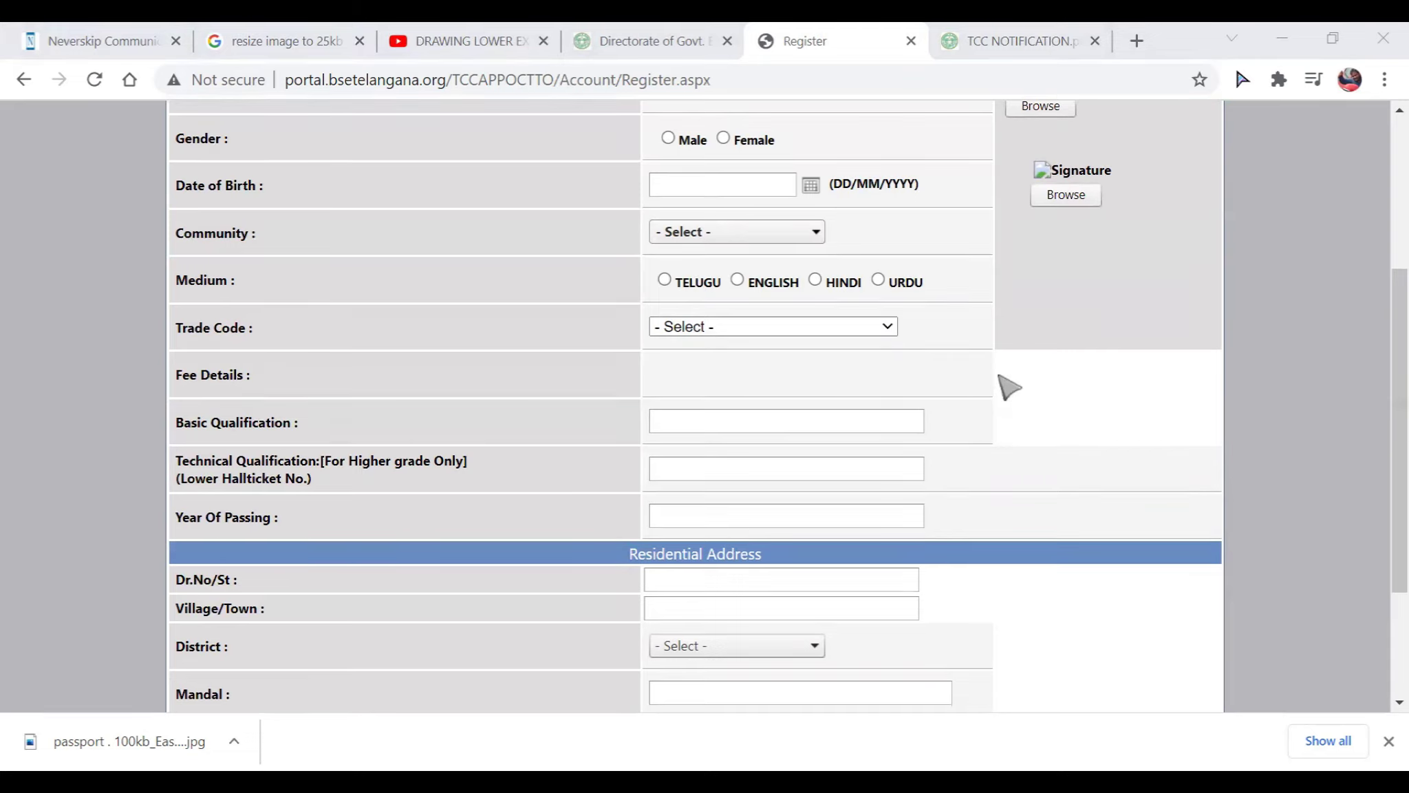
{"action": "scroll", "coordinate": [994, 433], "scroll_direction": "down", "scroll_amount": 3}
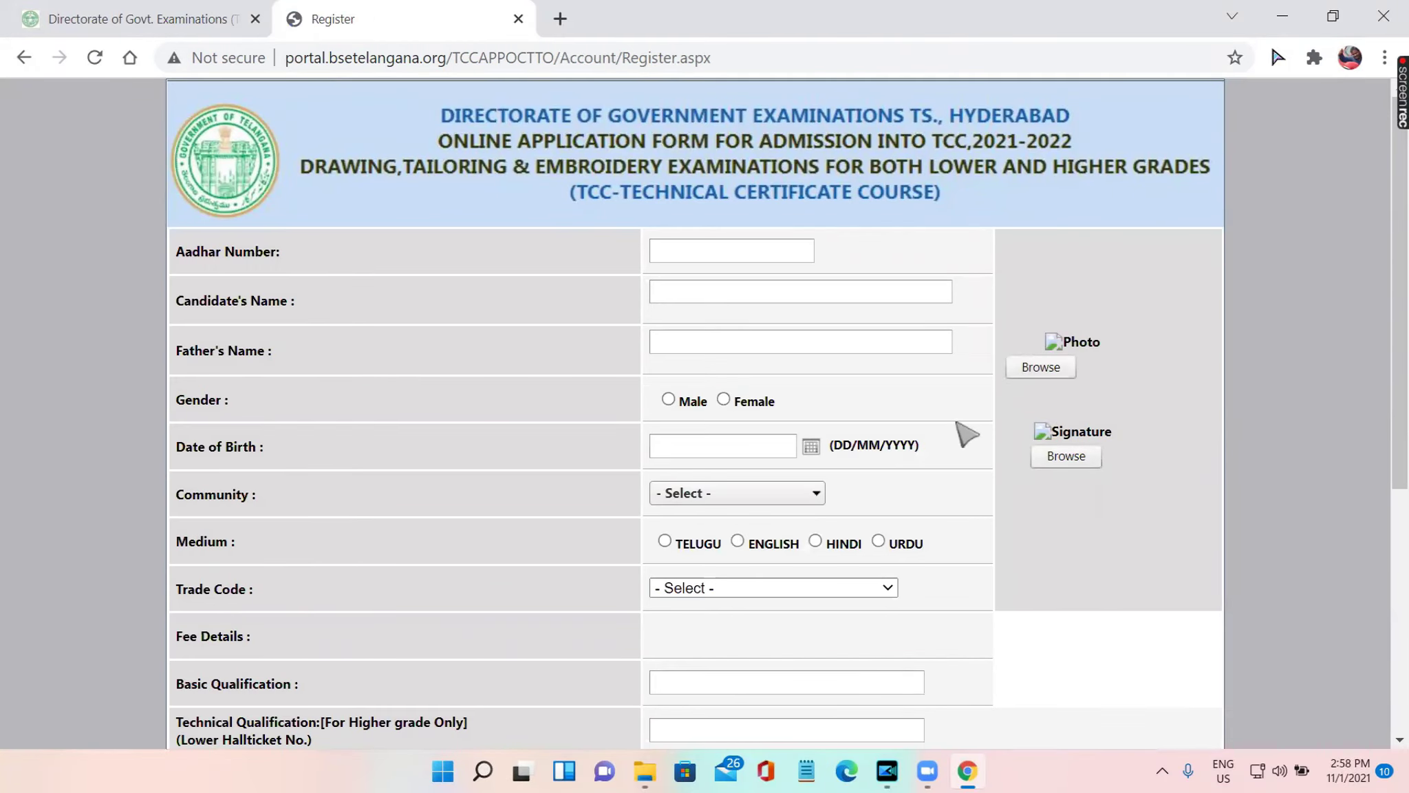
{"action": "scroll", "coordinate": [1053, 518], "scroll_direction": "down", "scroll_amount": 2}
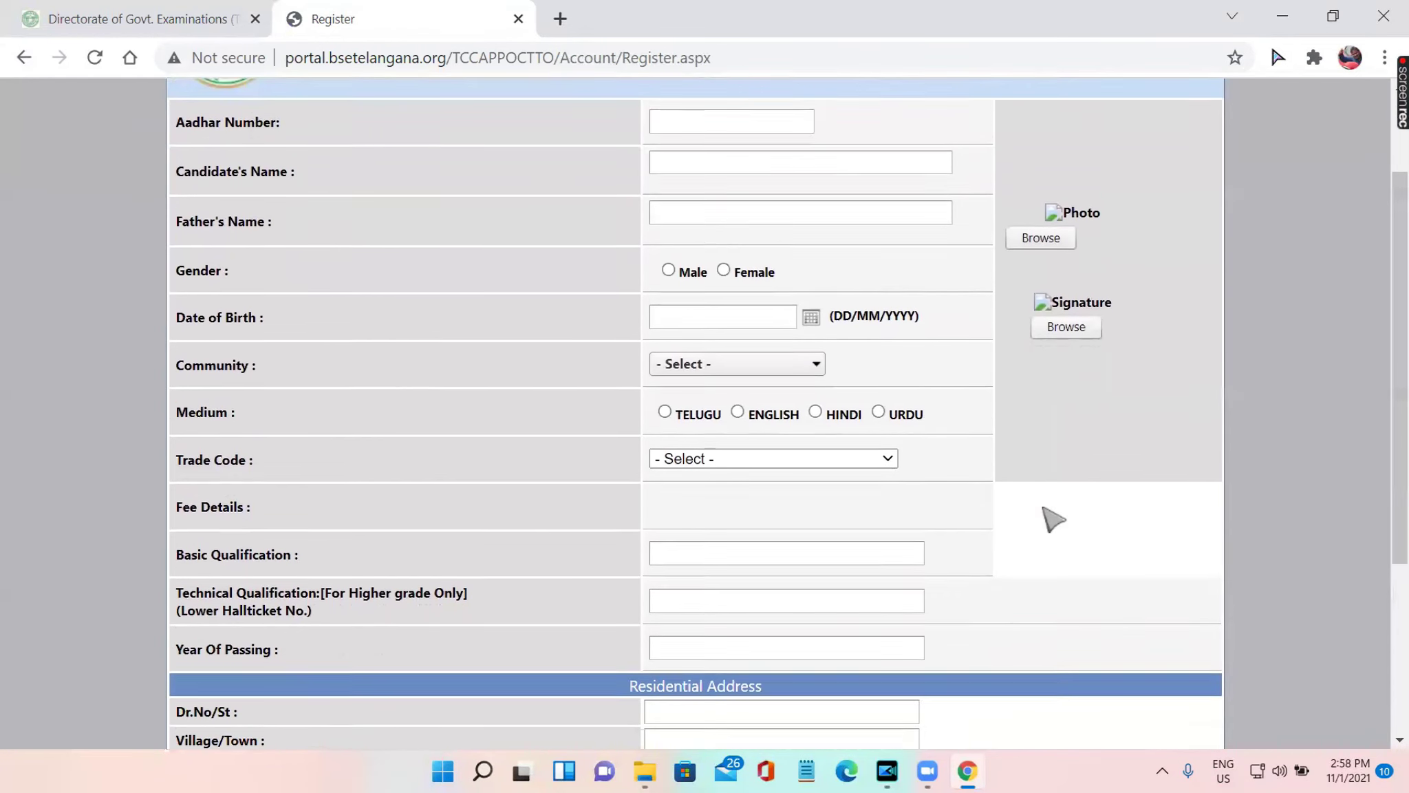
{"action": "scroll", "coordinate": [1054, 519], "scroll_direction": "up", "scroll_amount": 2}
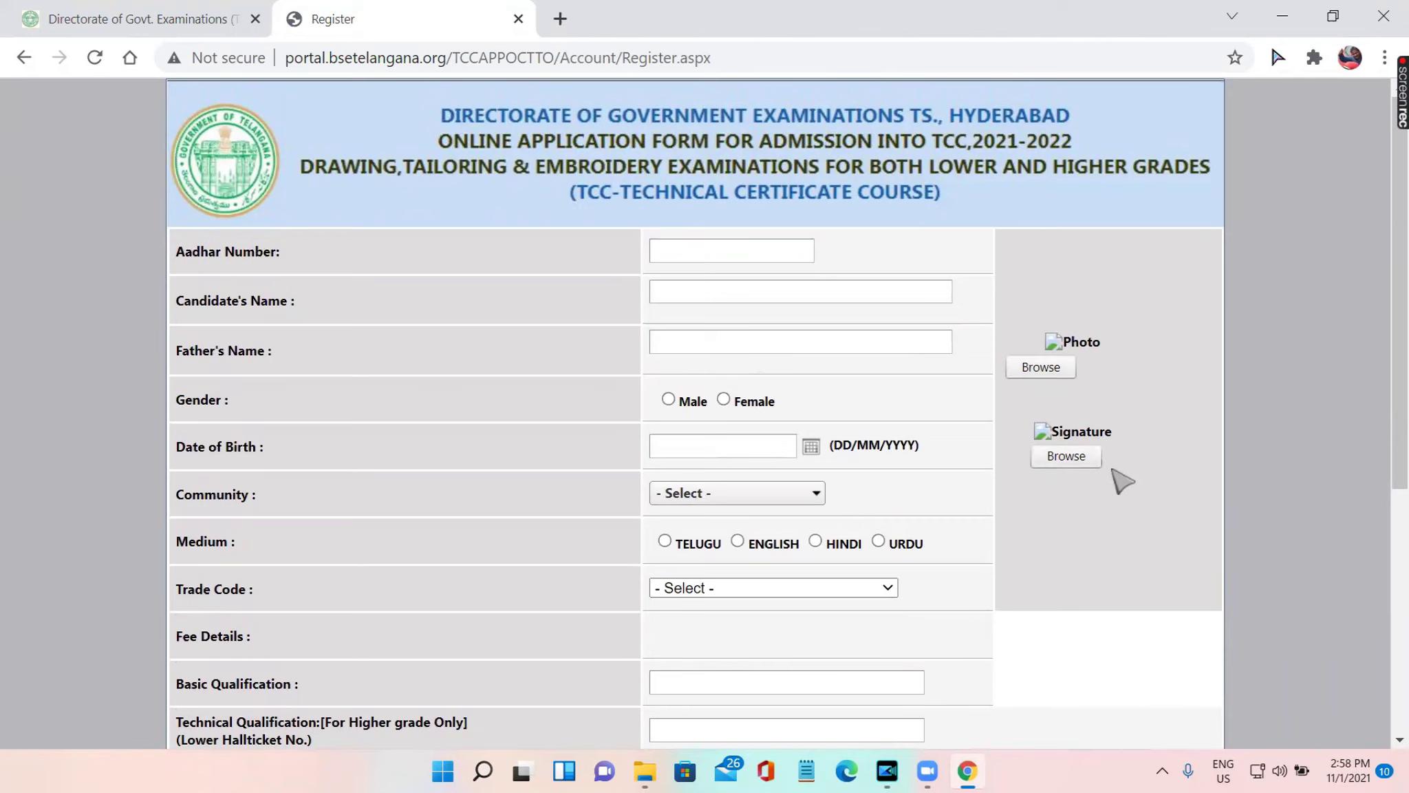
{"action": "scroll", "coordinate": [1105, 534], "scroll_direction": "down", "scroll_amount": 2}
{"action": "scroll", "coordinate": [1105, 534], "scroll_direction": "up", "scroll_amount": 2}
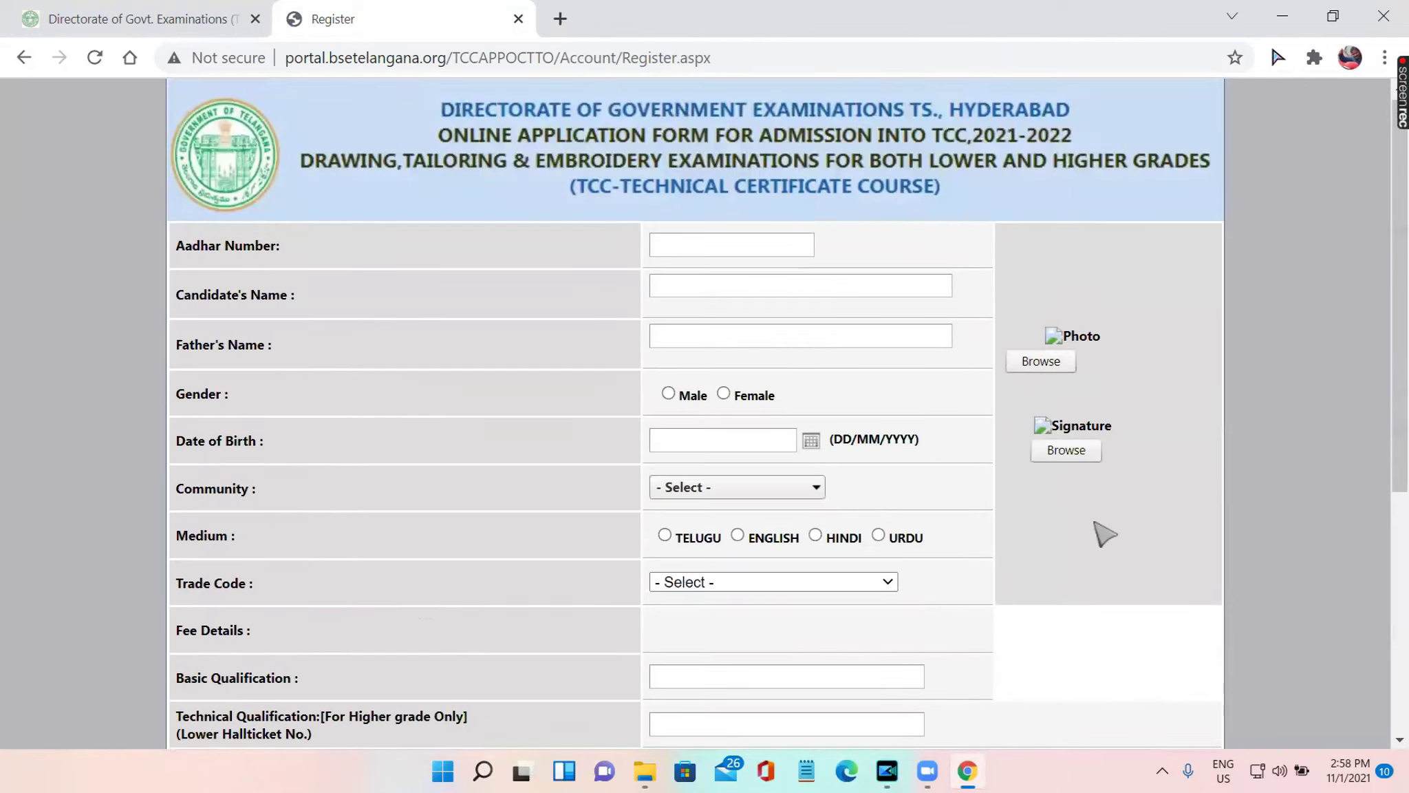
- Upload 'passport . 100kb' from RAMANA (G:) as the photo and dismiss the over-30KB alert
{"action": "left_click", "coordinate": [1049, 366]}
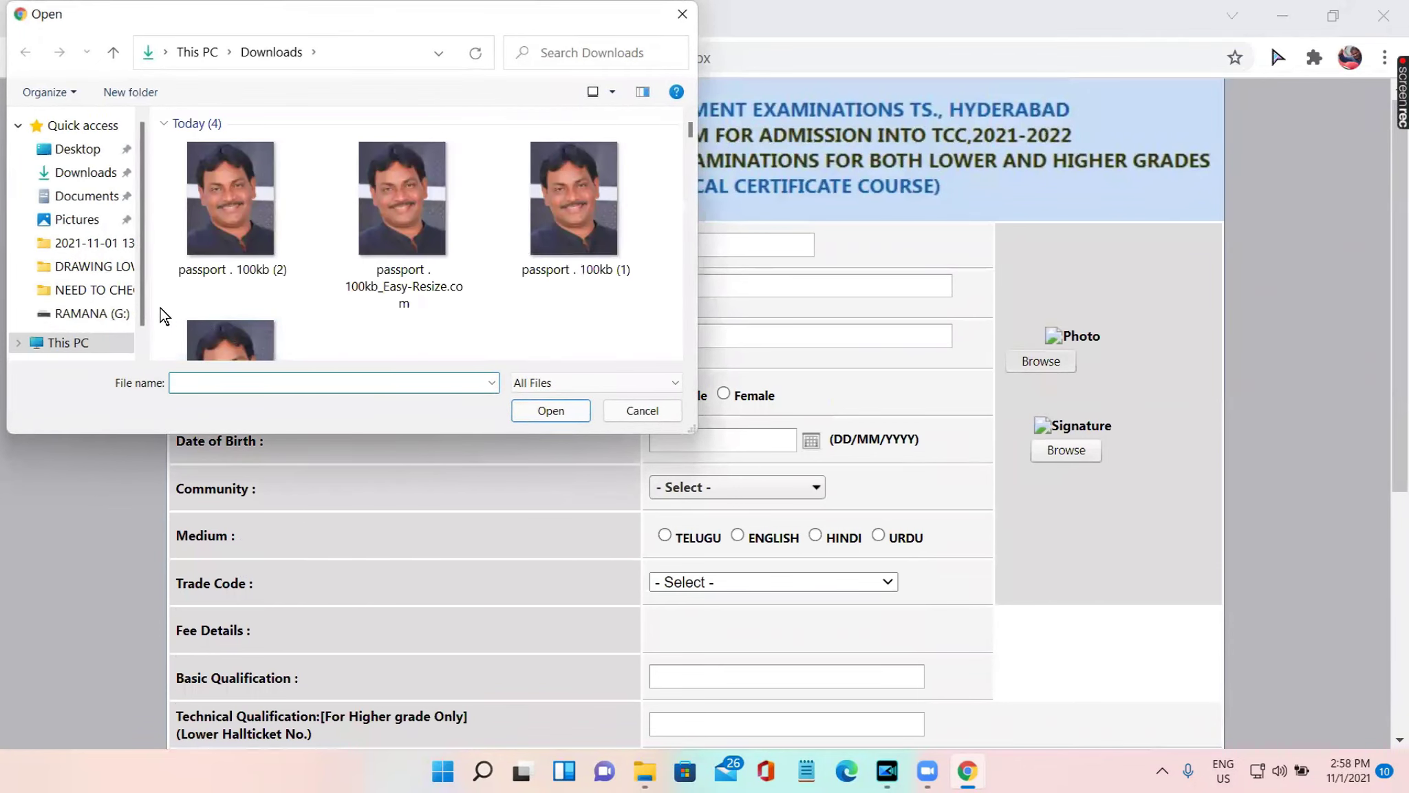
{"action": "left_click", "coordinate": [110, 315]}
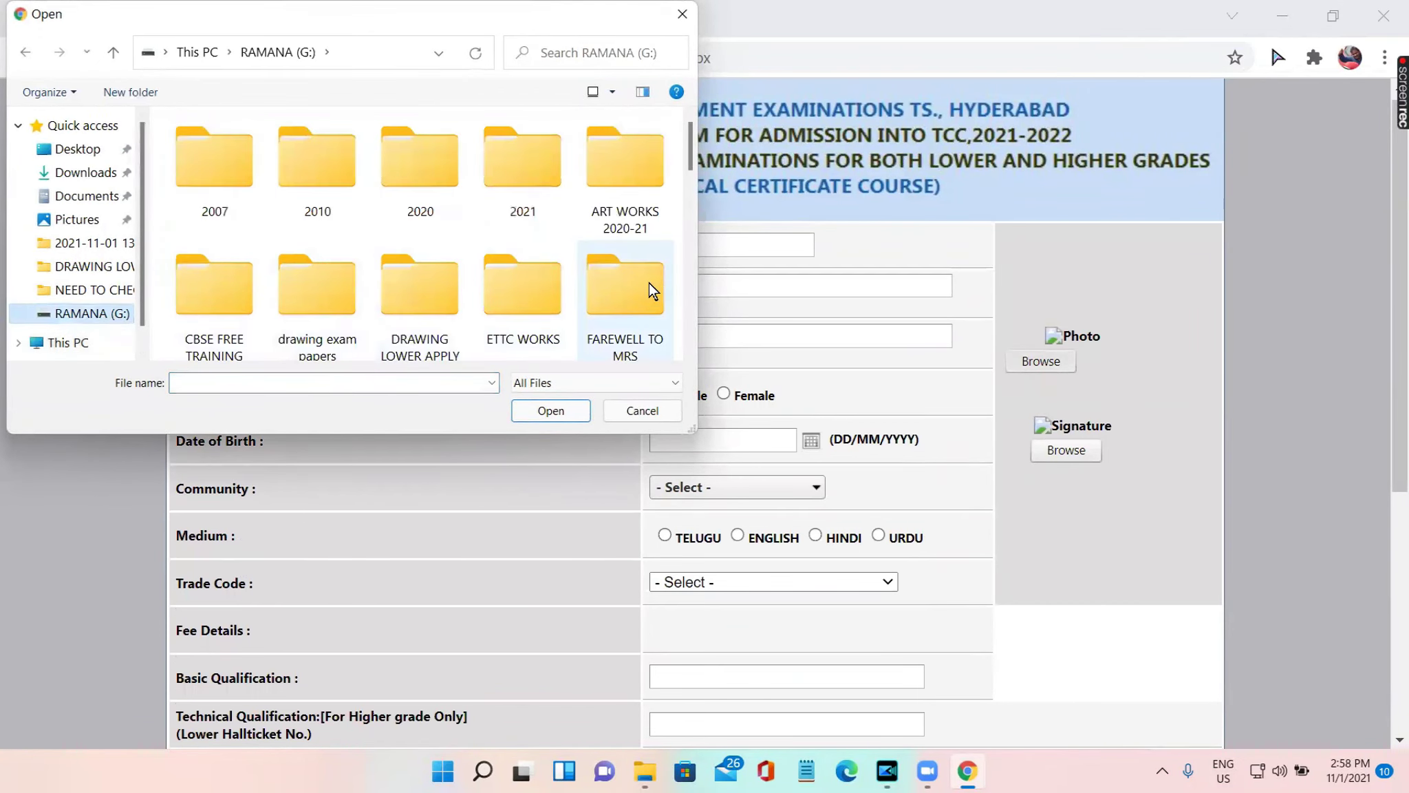
{"action": "left_click_drag", "start_coordinate": [691, 145], "coordinate": [687, 298]}
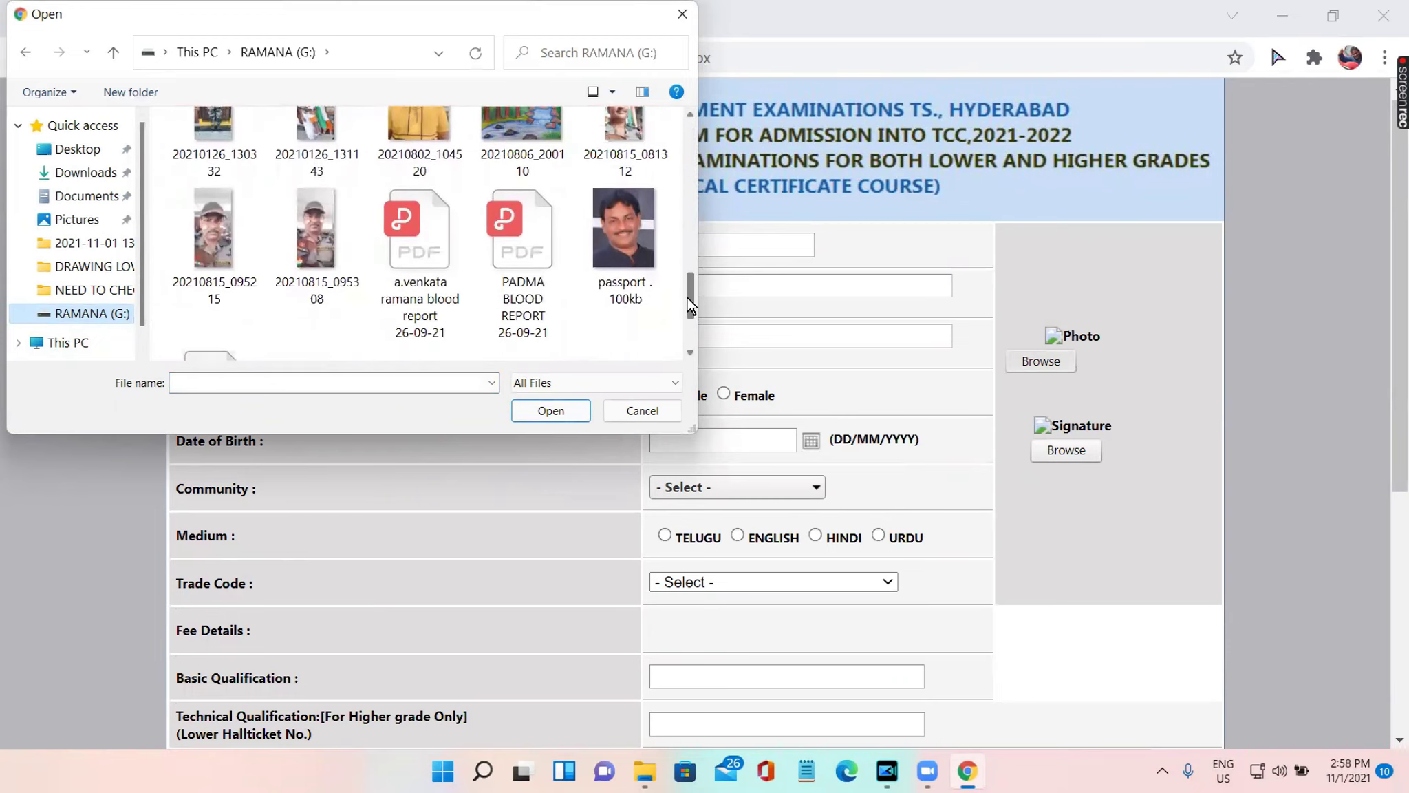
{"action": "left_click", "coordinate": [634, 253]}
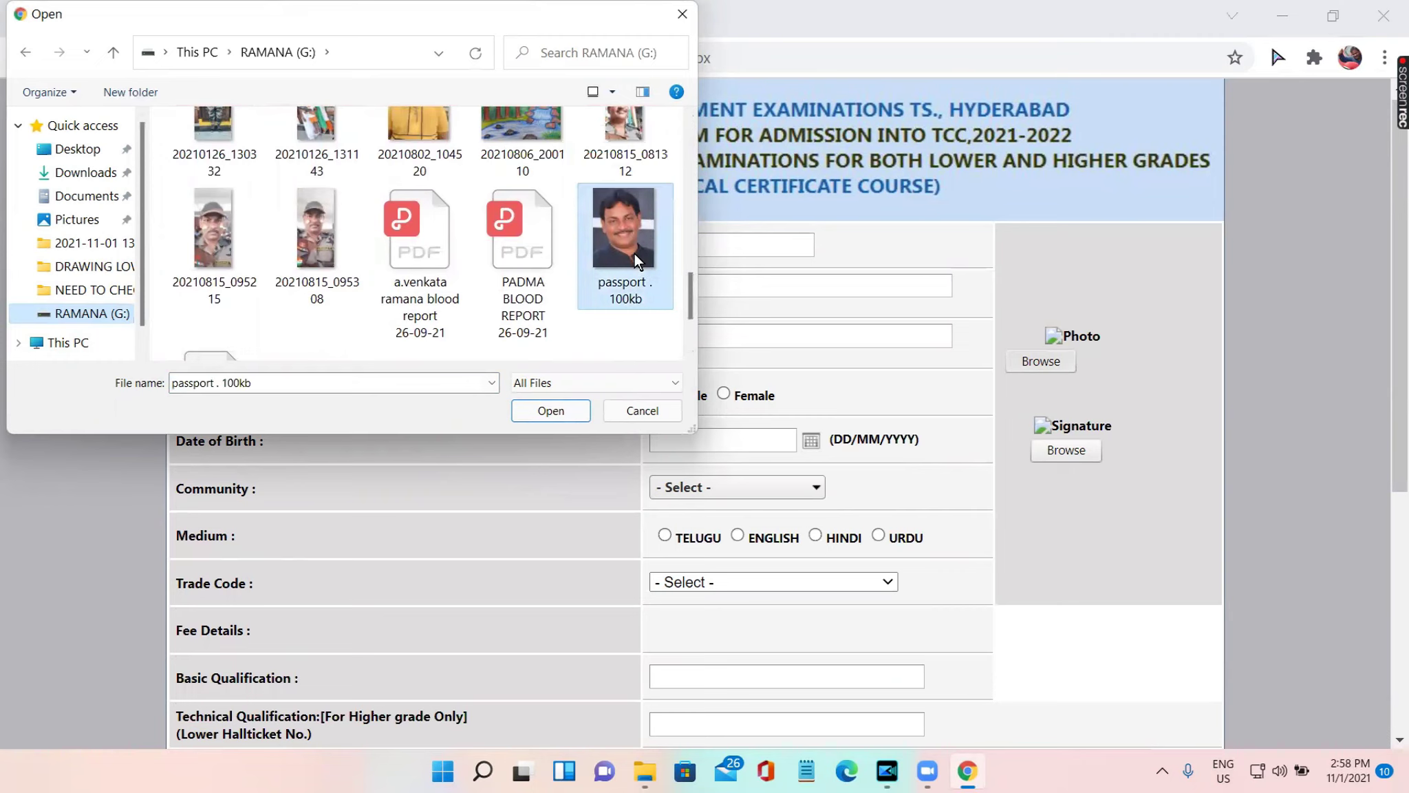
{"action": "left_click", "coordinate": [559, 411]}
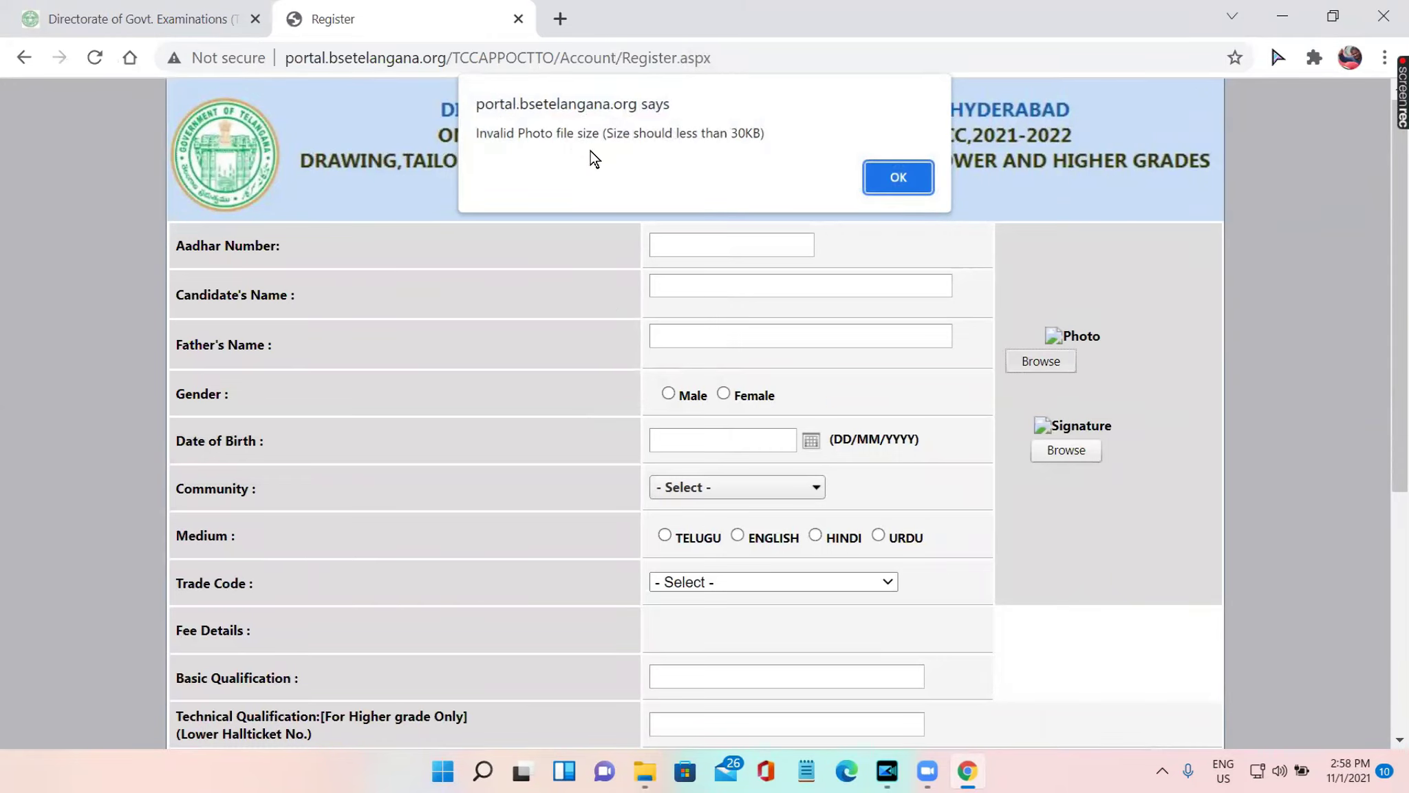
{"action": "left_click", "coordinate": [904, 174]}
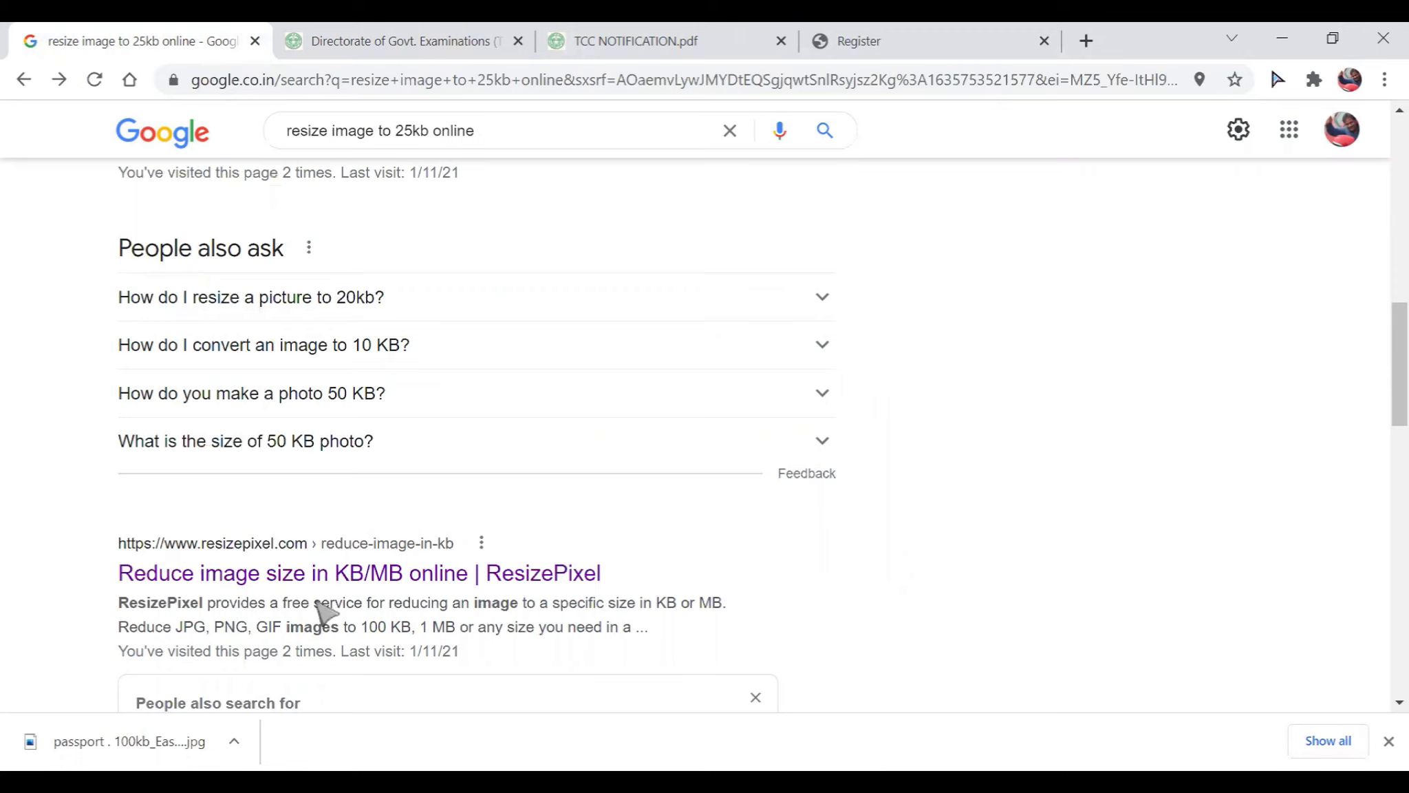
- Open the ResizePixel 'Reduce image size in KB/MB online' page from the search results
{"action": "scroll", "coordinate": [984, 472], "scroll_direction": "down", "scroll_amount": 2}
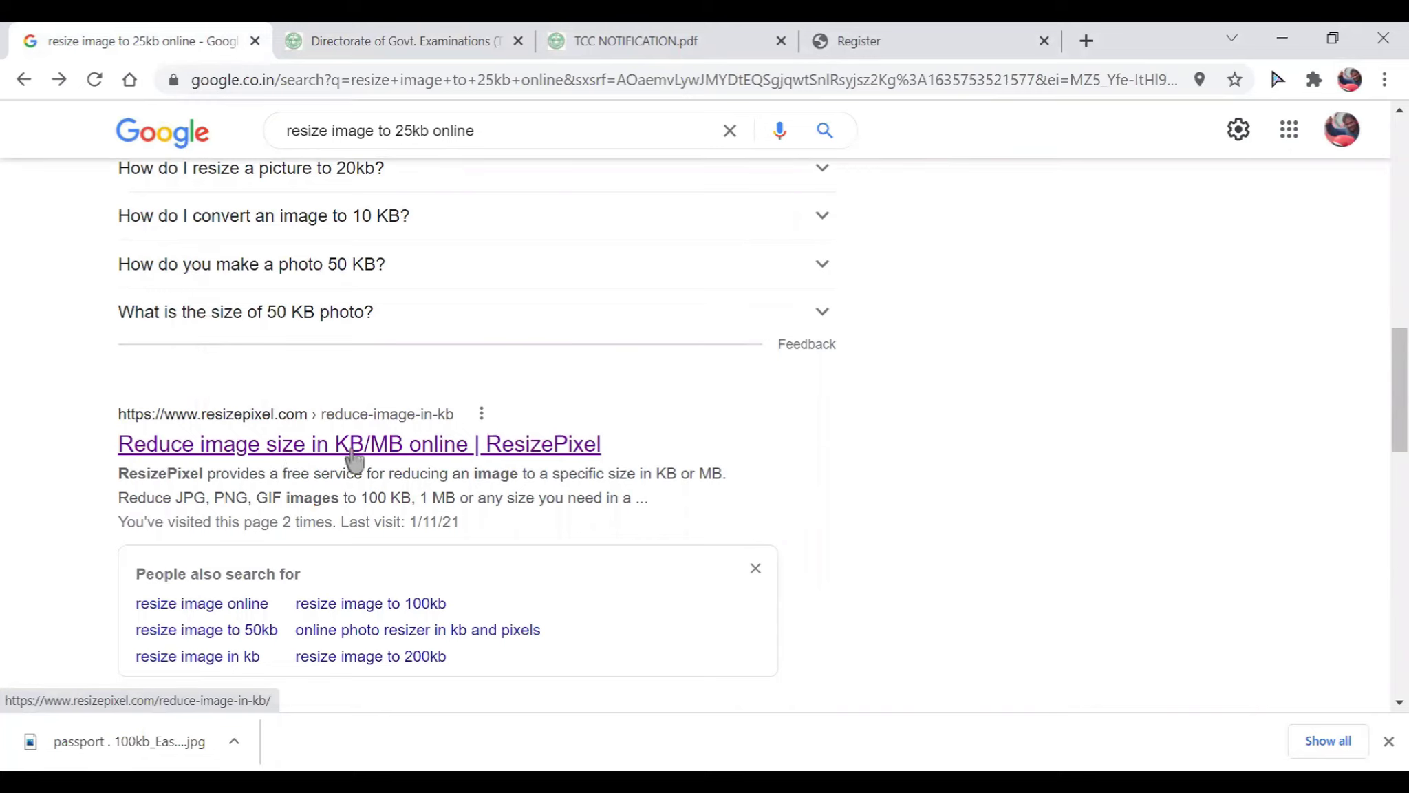
{"action": "left_click", "coordinate": [450, 446]}
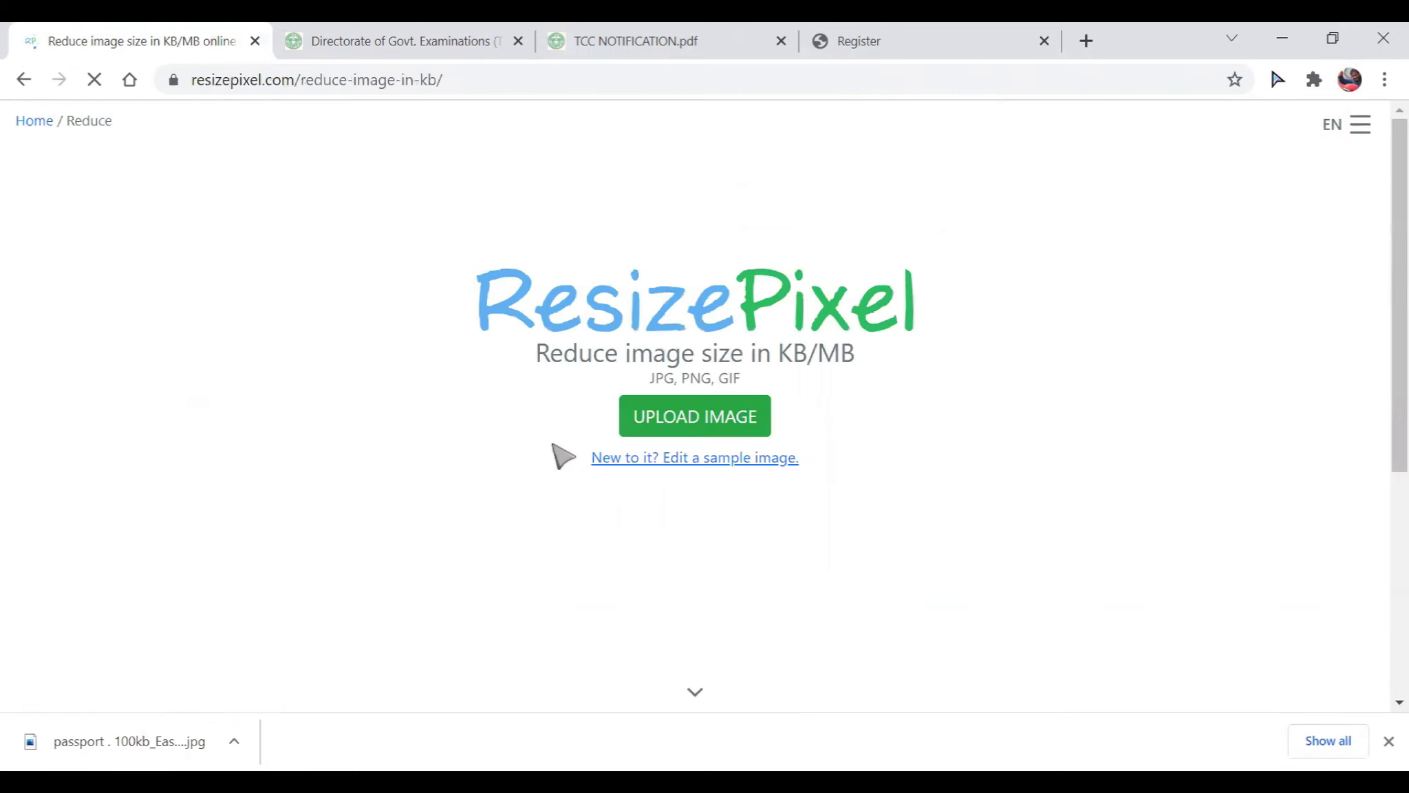
- Upload the 'passport . 100kb' photo from the file dialog into ResizePixel
{"action": "left_click", "coordinate": [685, 427]}
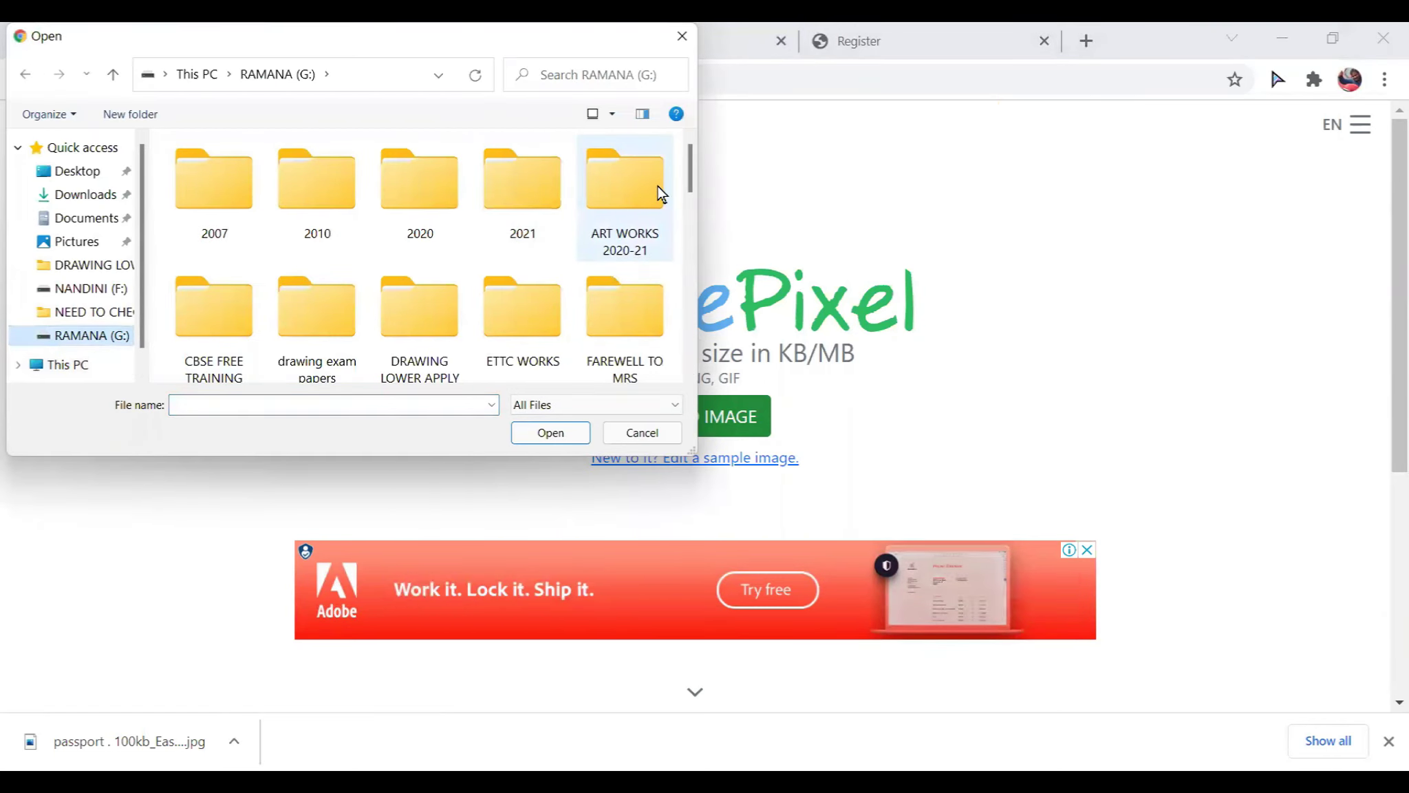
{"action": "left_click_drag", "start_coordinate": [693, 171], "coordinate": [692, 316]}
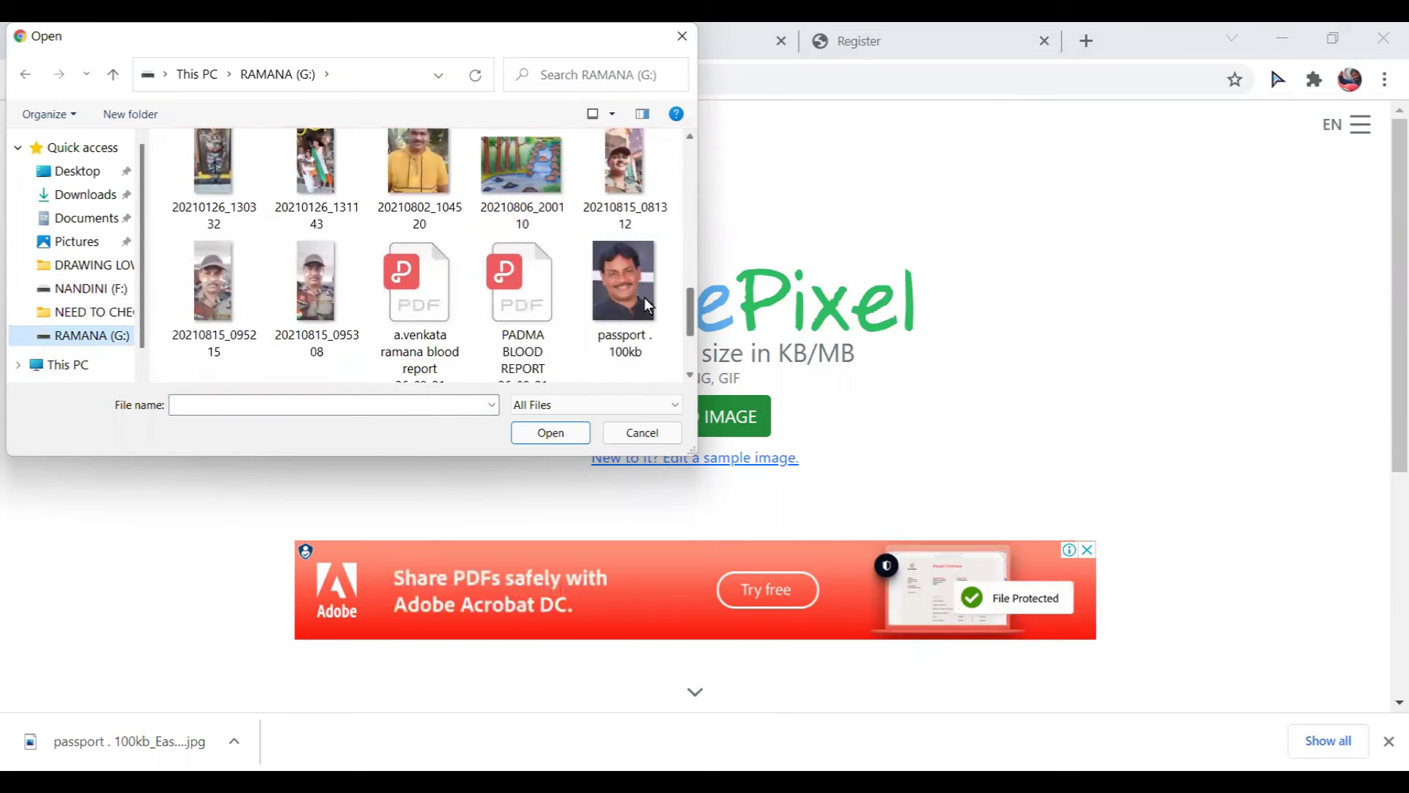
{"action": "left_click", "coordinate": [619, 289]}
{"action": "left_click", "coordinate": [560, 429]}
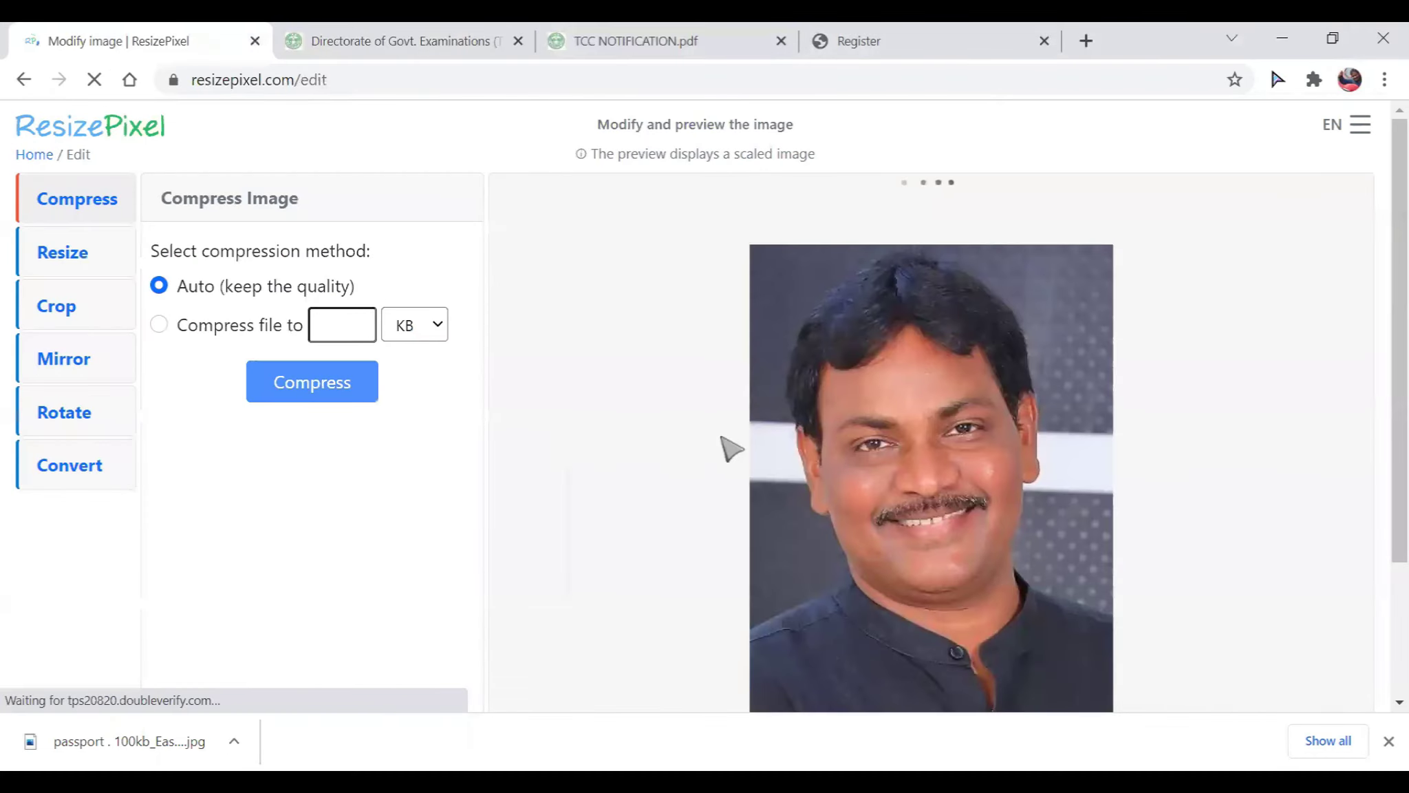
- Compress the photo with Auto settings, shrinking it from 74.65 KB to 22.45 KB
{"action": "left_click", "coordinate": [313, 385]}
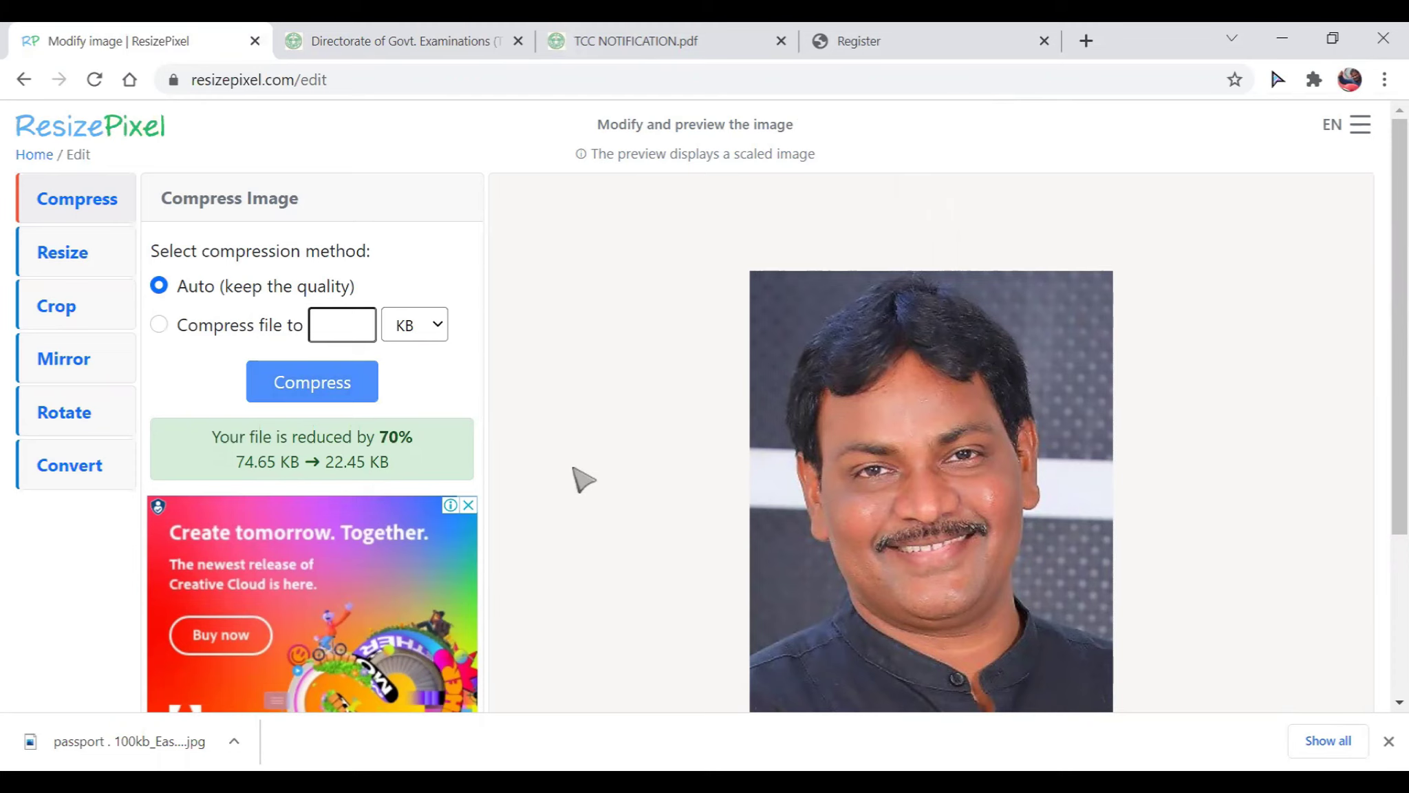
{"action": "scroll", "coordinate": [583, 480], "scroll_direction": "down", "scroll_amount": 2}
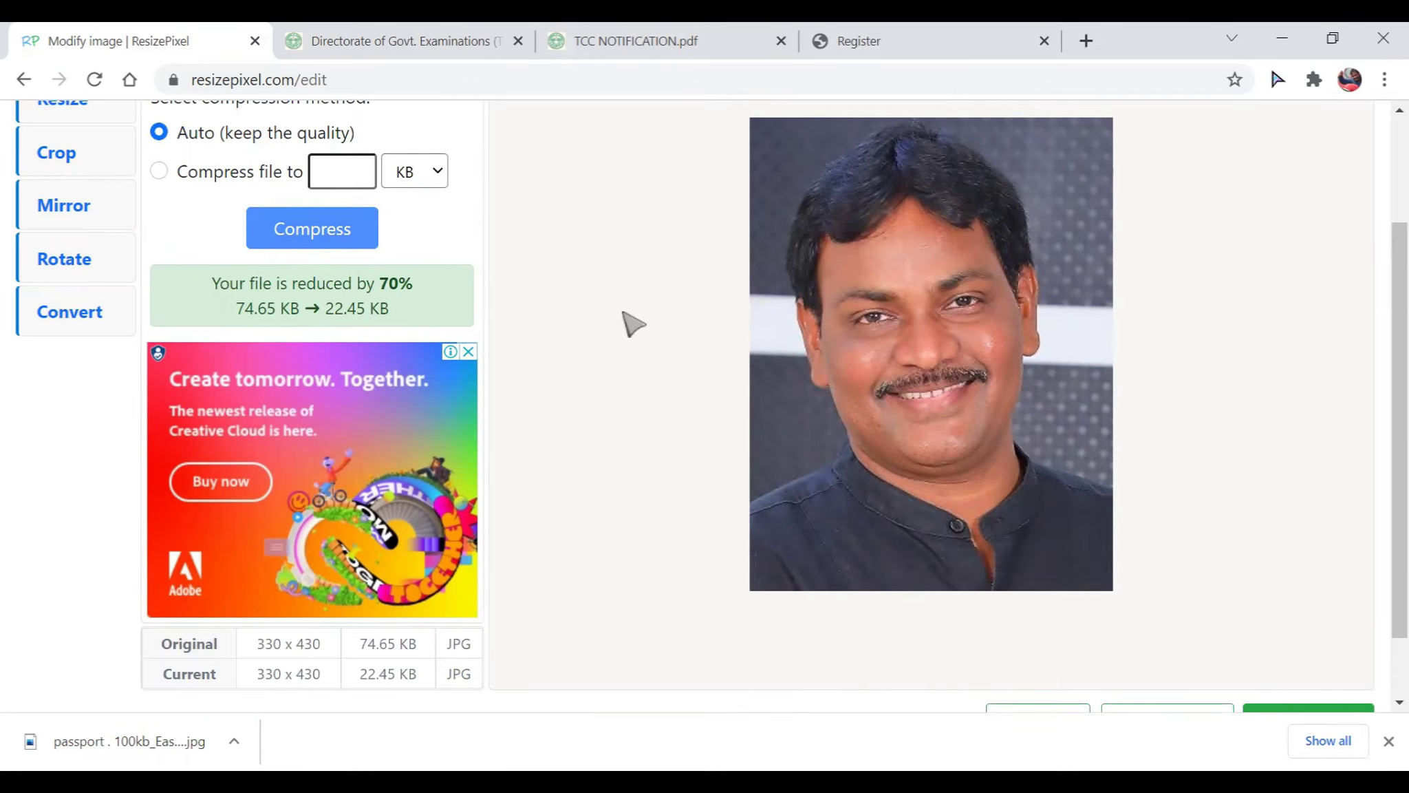
{"action": "scroll", "coordinate": [633, 323], "scroll_direction": "up", "scroll_amount": 1}
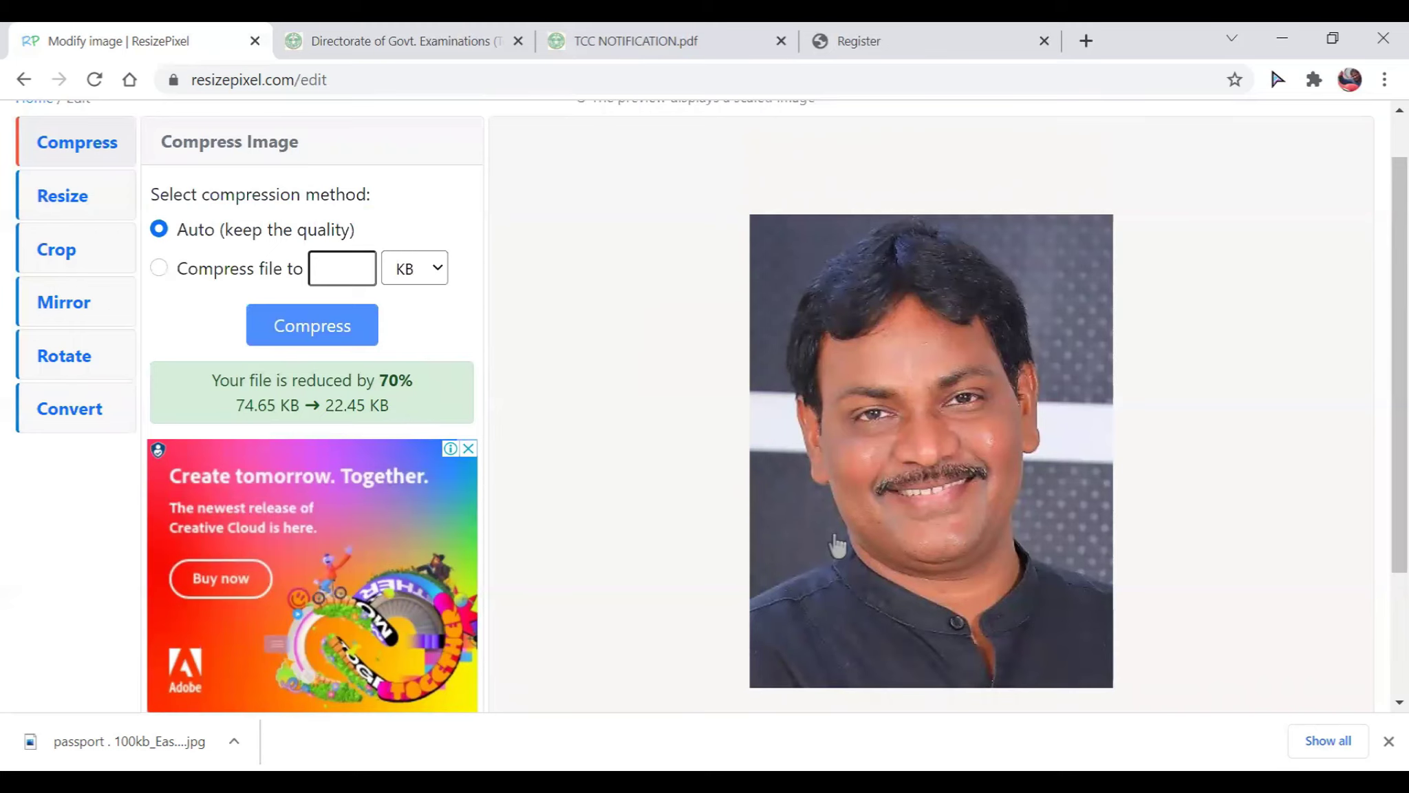
{"action": "scroll", "coordinate": [1174, 611], "scroll_direction": "down", "scroll_amount": 3}
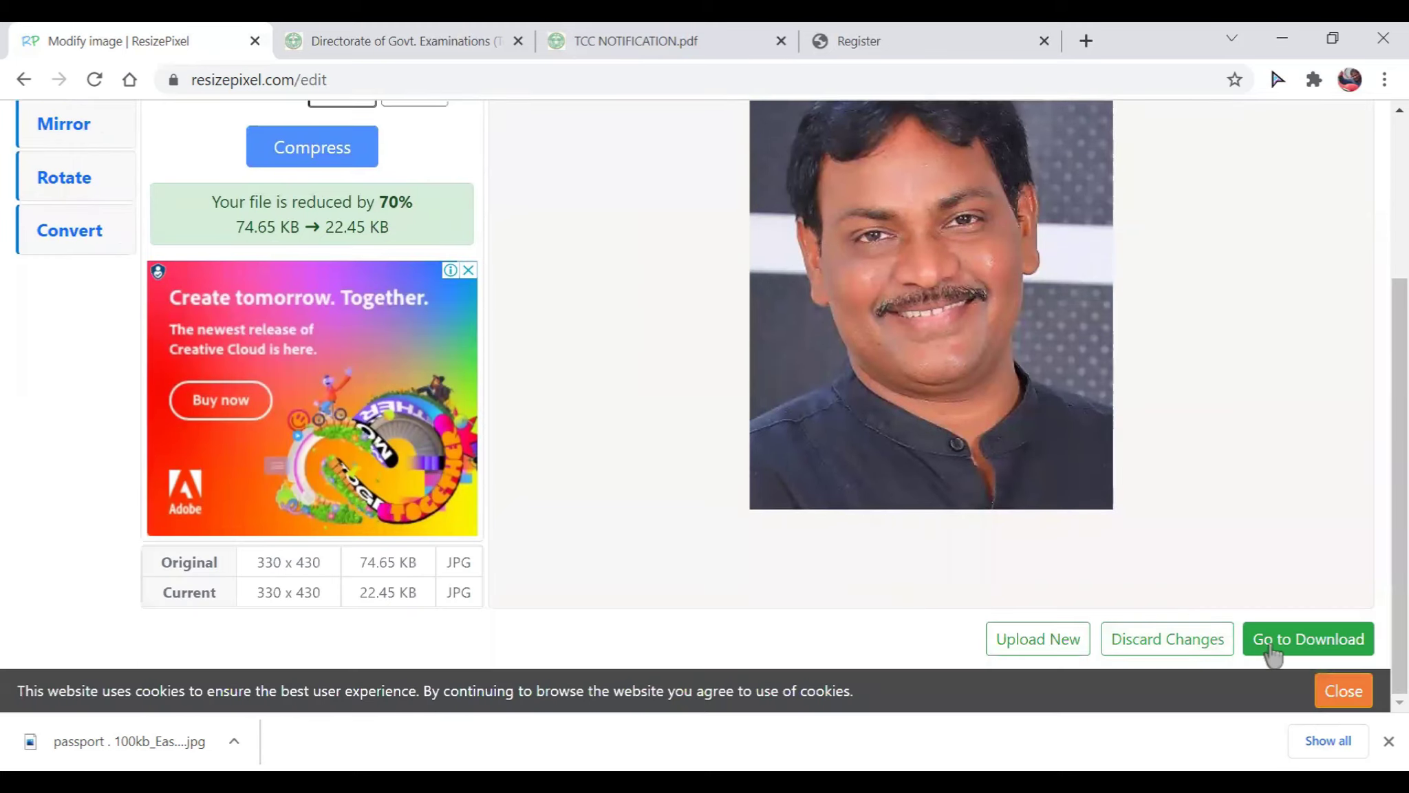
- Download the compressed photo as passport . 100kb (2).jpg
{"action": "left_click", "coordinate": [1301, 647]}
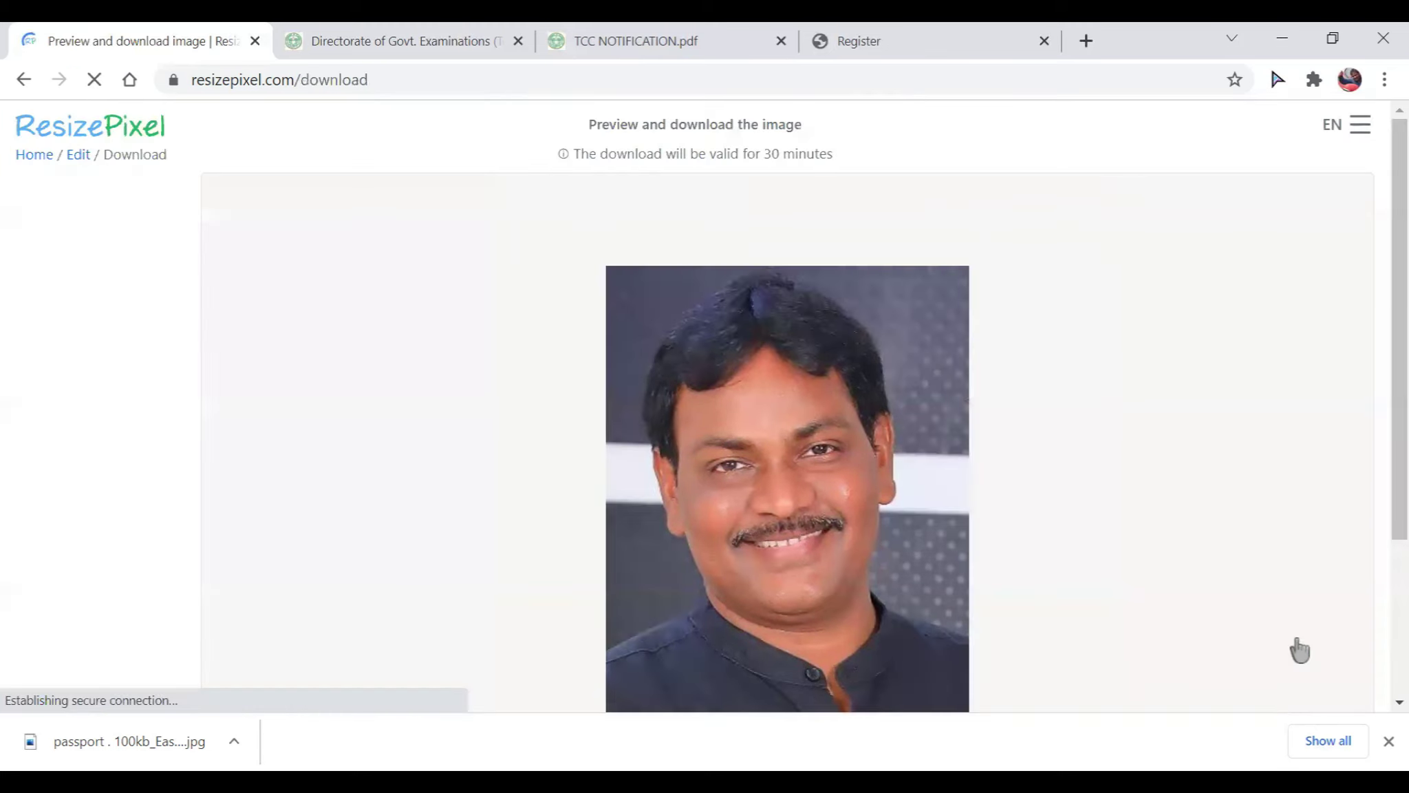
{"action": "scroll", "coordinate": [1161, 588], "scroll_direction": "down", "scroll_amount": 1}
{"action": "scroll", "coordinate": [1161, 588], "scroll_direction": "down", "scroll_amount": 2}
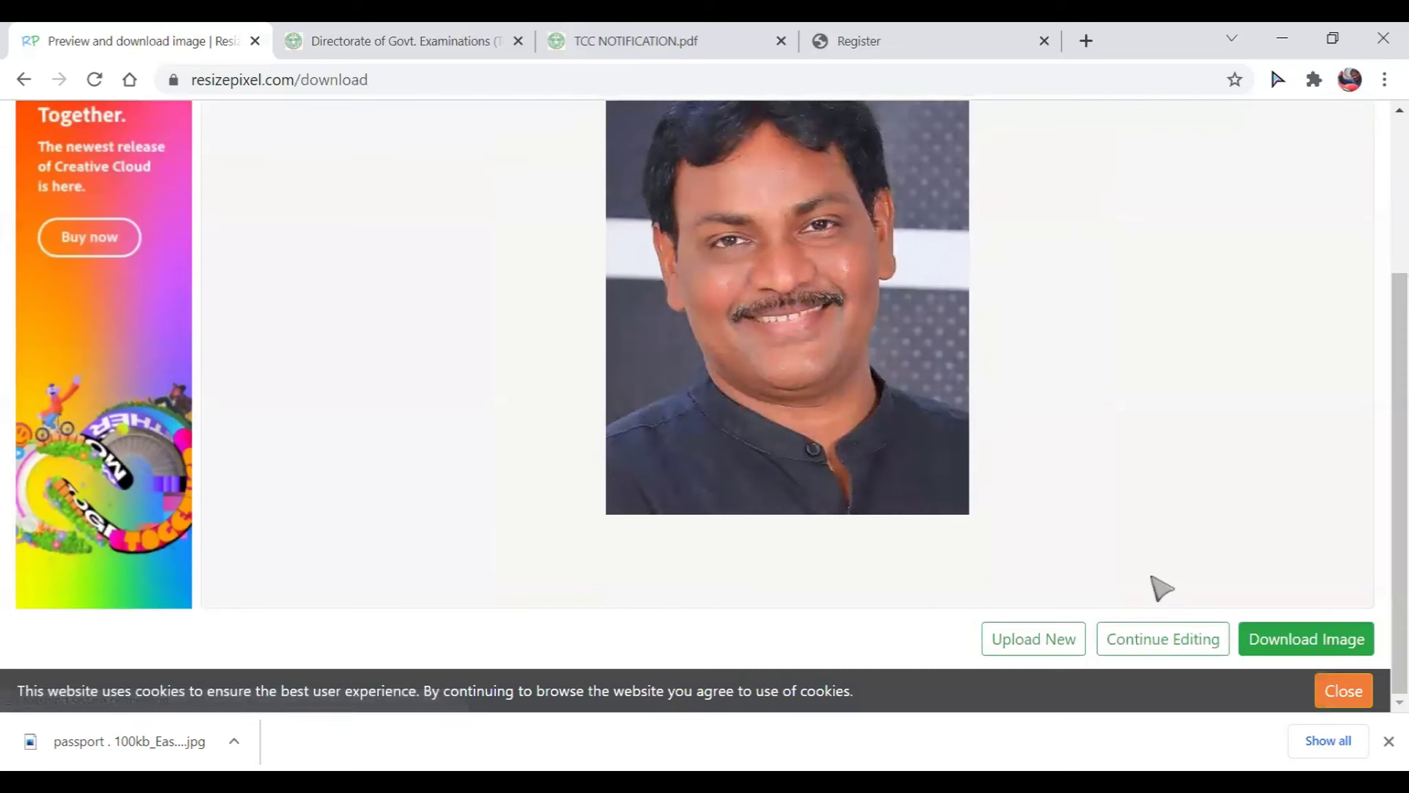
{"action": "left_click", "coordinate": [1285, 649]}
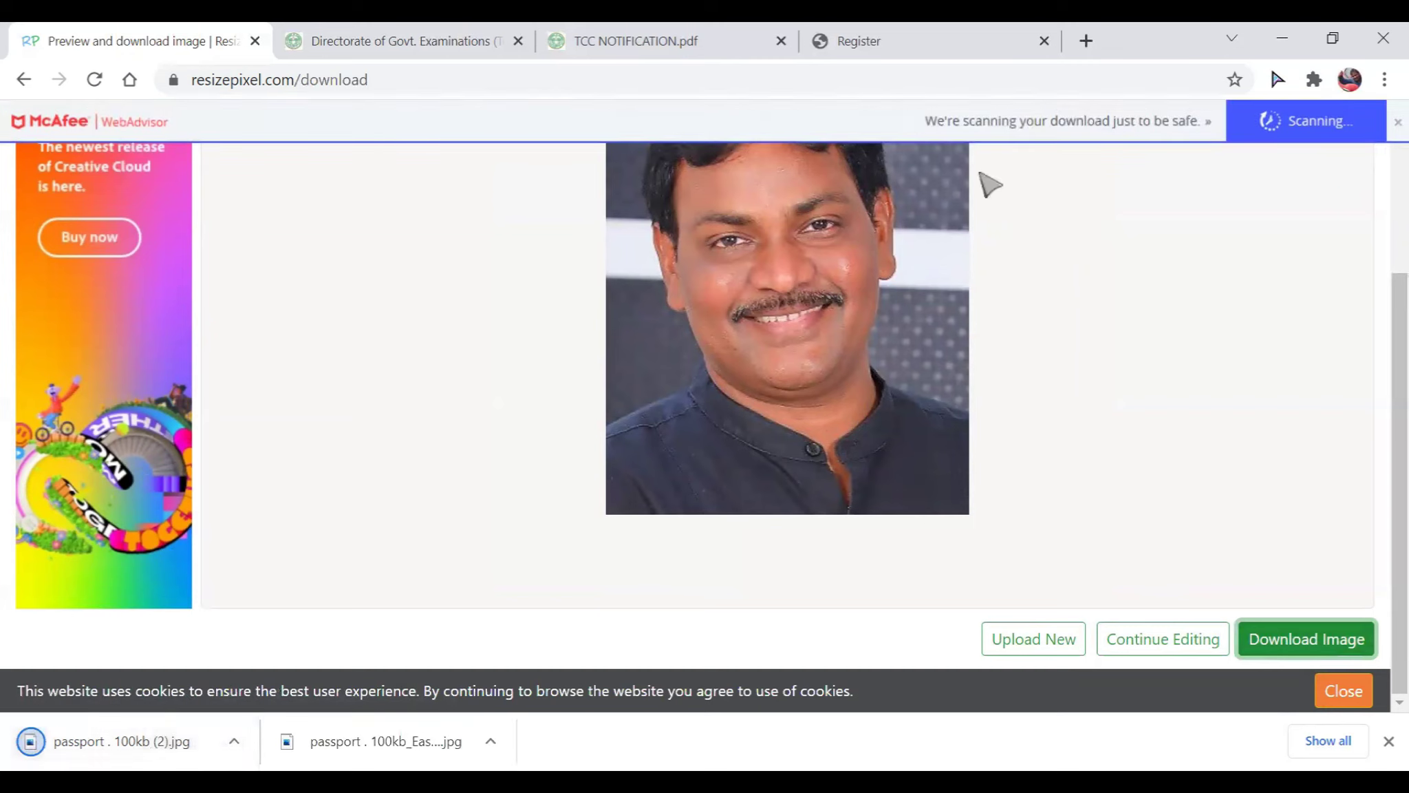
- Upload 'passport . 100kb (2)' from Downloads as the TCC registration form's photo
{"action": "left_click", "coordinate": [950, 48]}
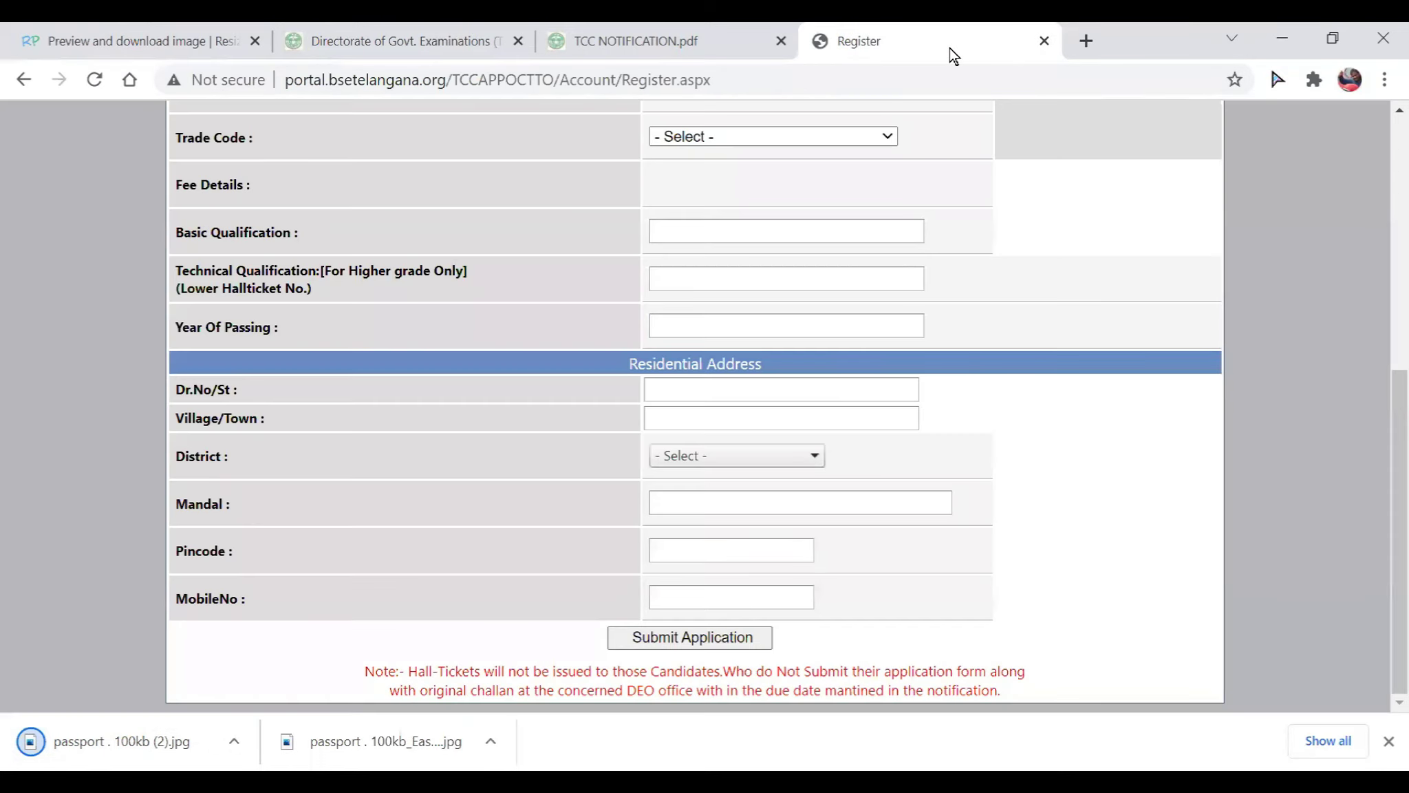
{"action": "scroll", "coordinate": [1009, 278], "scroll_direction": "up", "scroll_amount": 7}
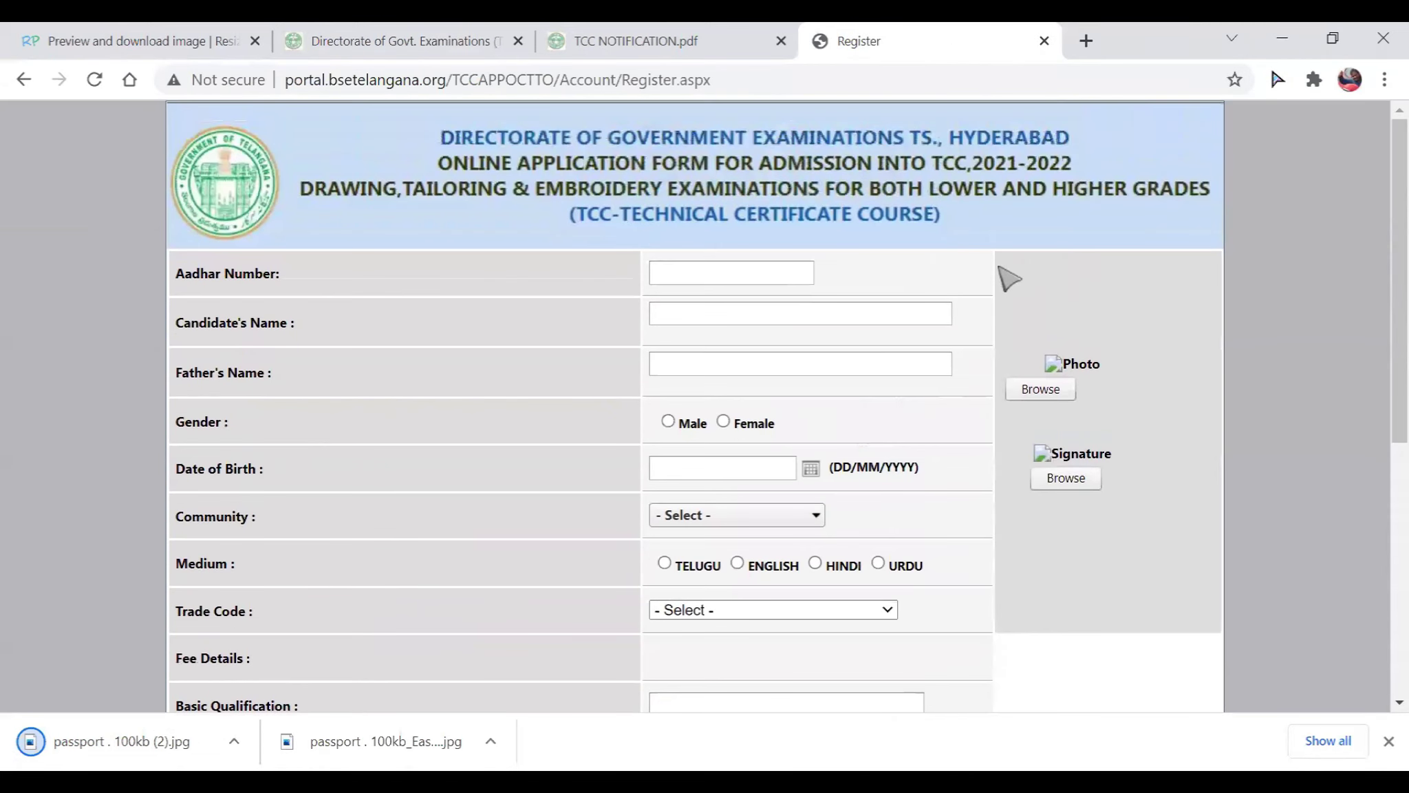
{"action": "left_click", "coordinate": [1042, 389]}
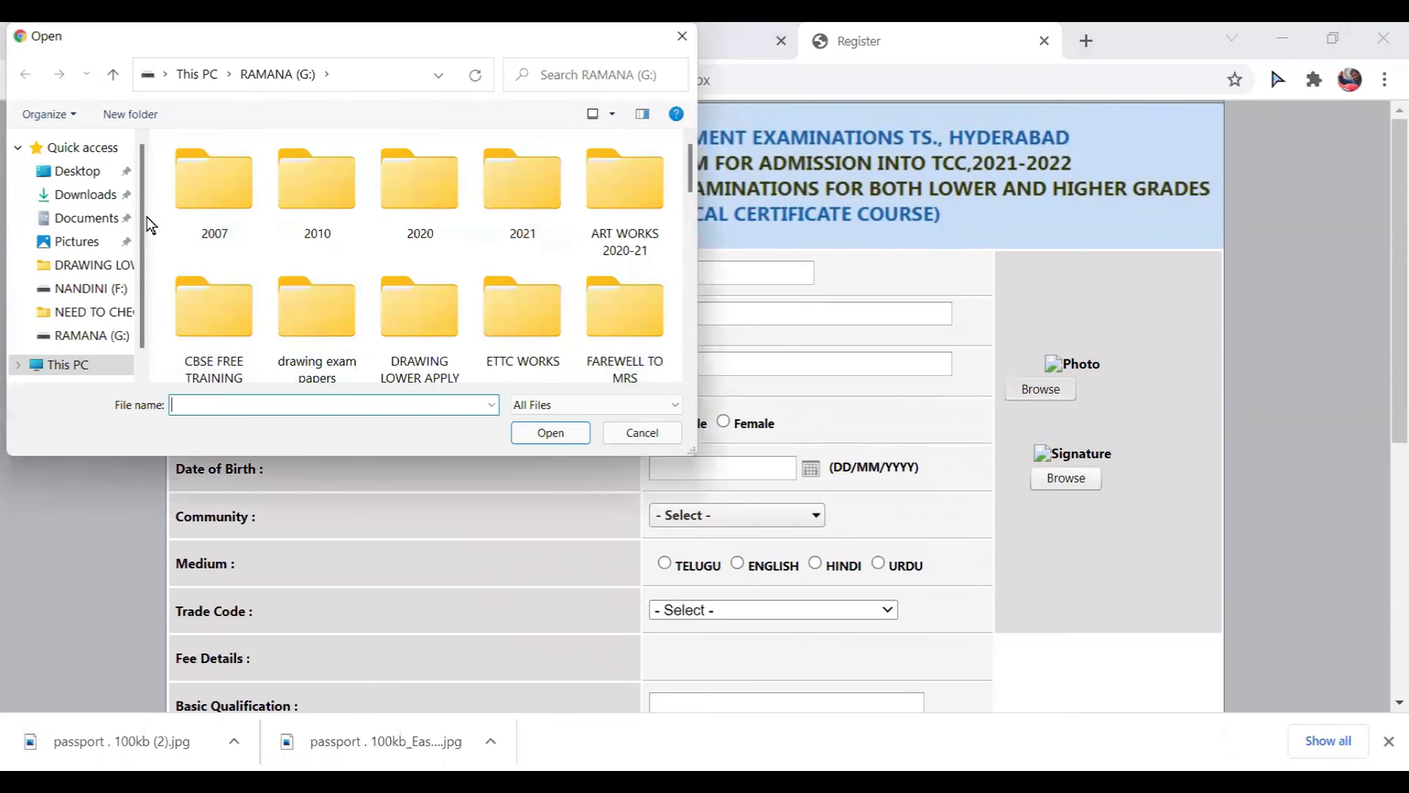
{"action": "left_click", "coordinate": [114, 199]}
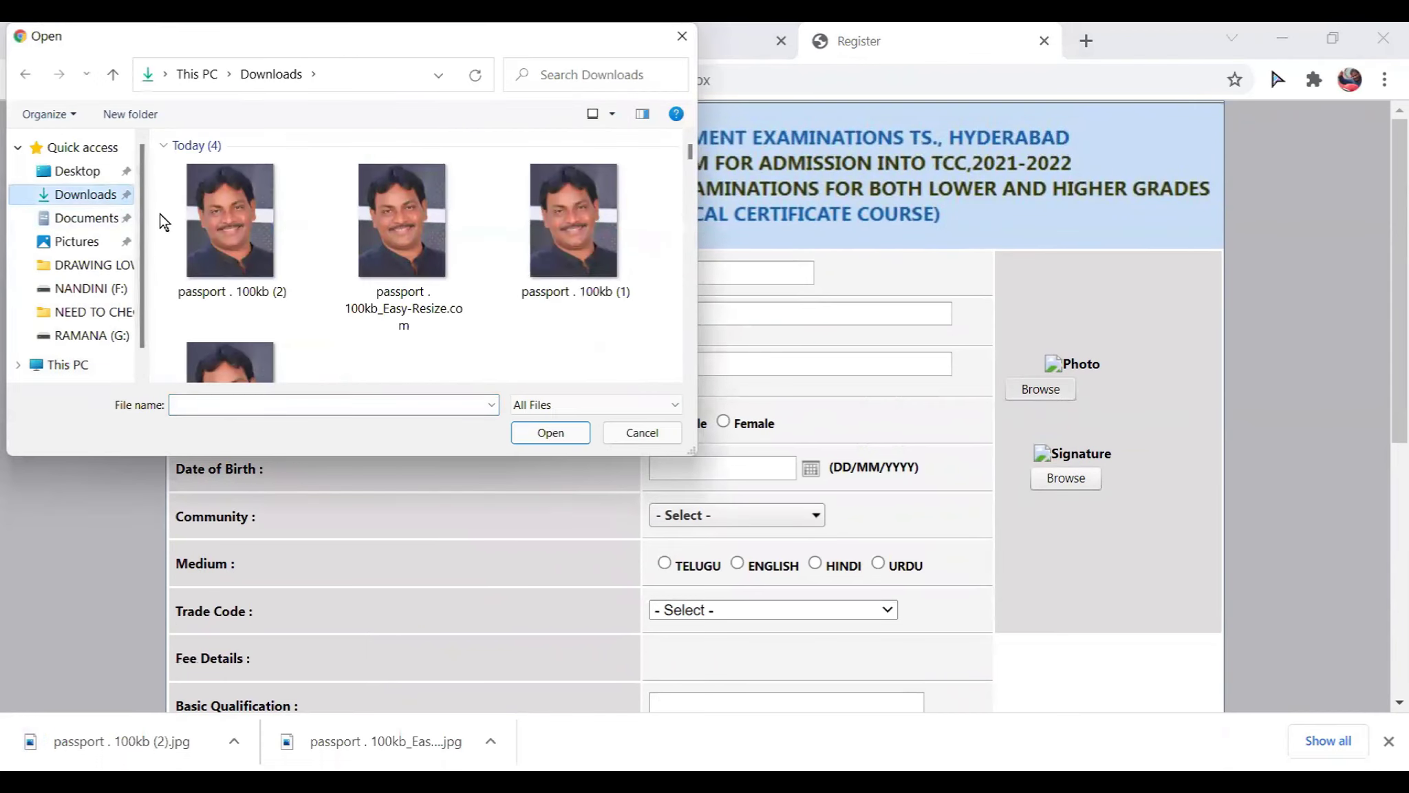
{"action": "left_click", "coordinate": [241, 246]}
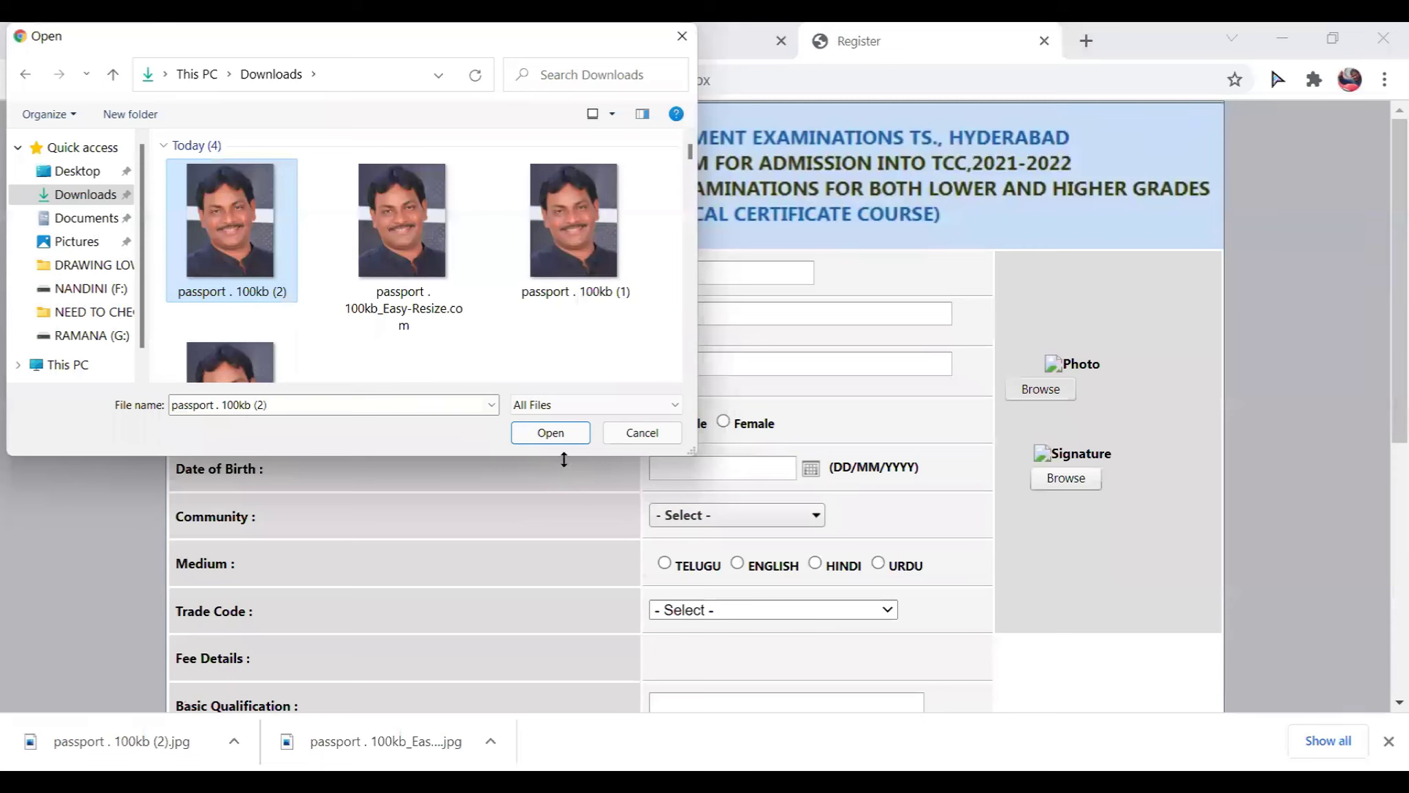
{"action": "left_click", "coordinate": [568, 433]}
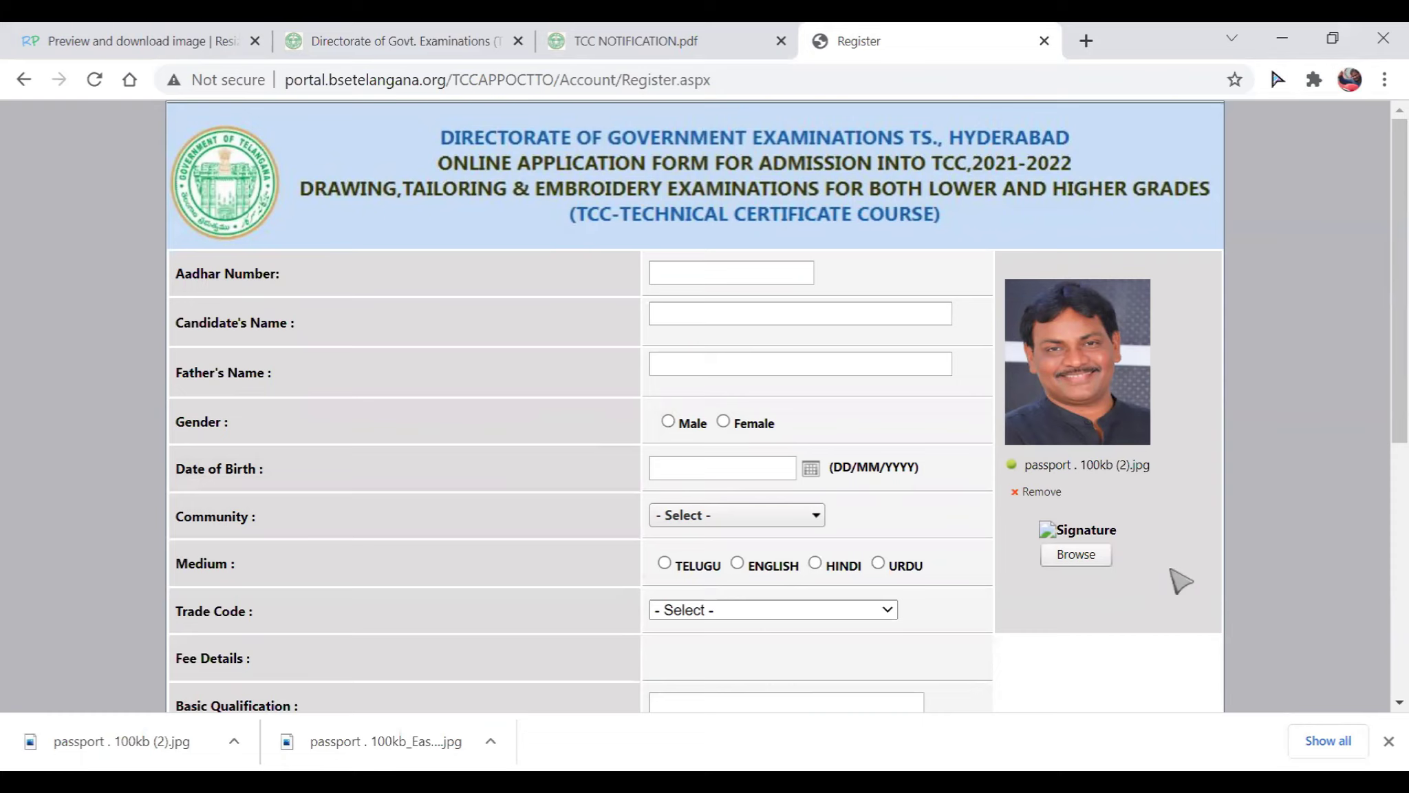
- Review the form with the uploaded photo, then return to the TCC portal home page
{"action": "scroll", "coordinate": [1181, 582], "scroll_direction": "down", "scroll_amount": 7}
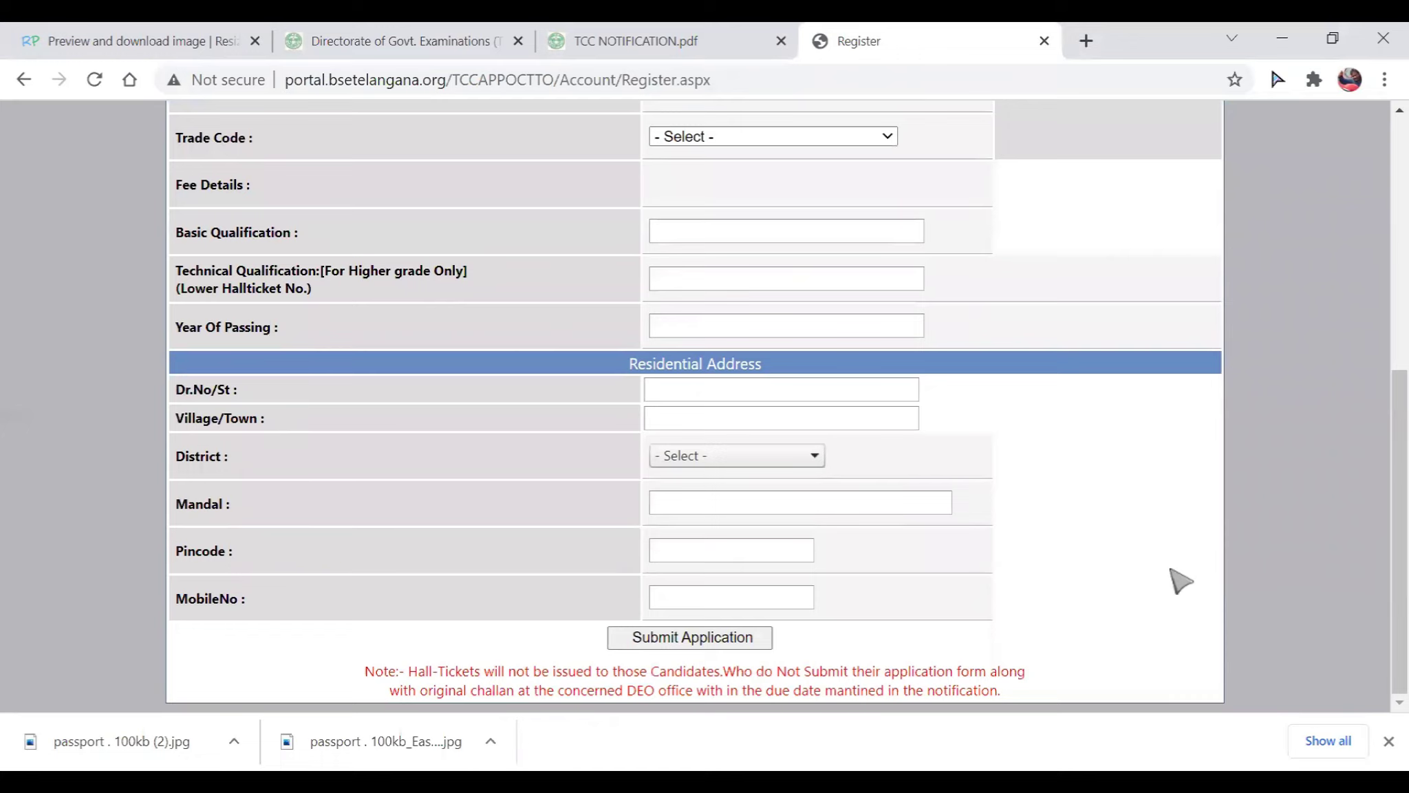
{"action": "scroll", "coordinate": [1181, 582], "scroll_direction": "up", "scroll_amount": 7}
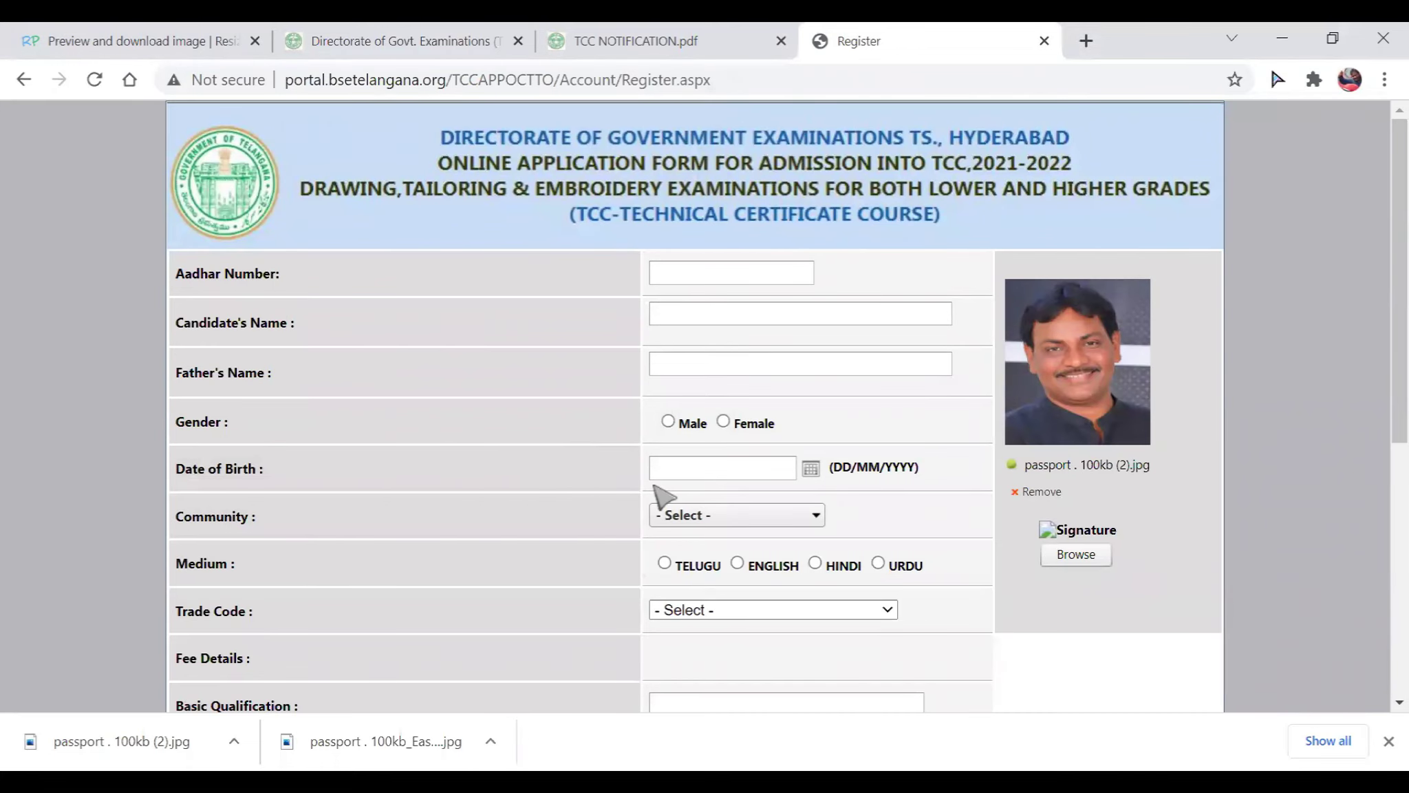
{"action": "left_click", "coordinate": [18, 80]}
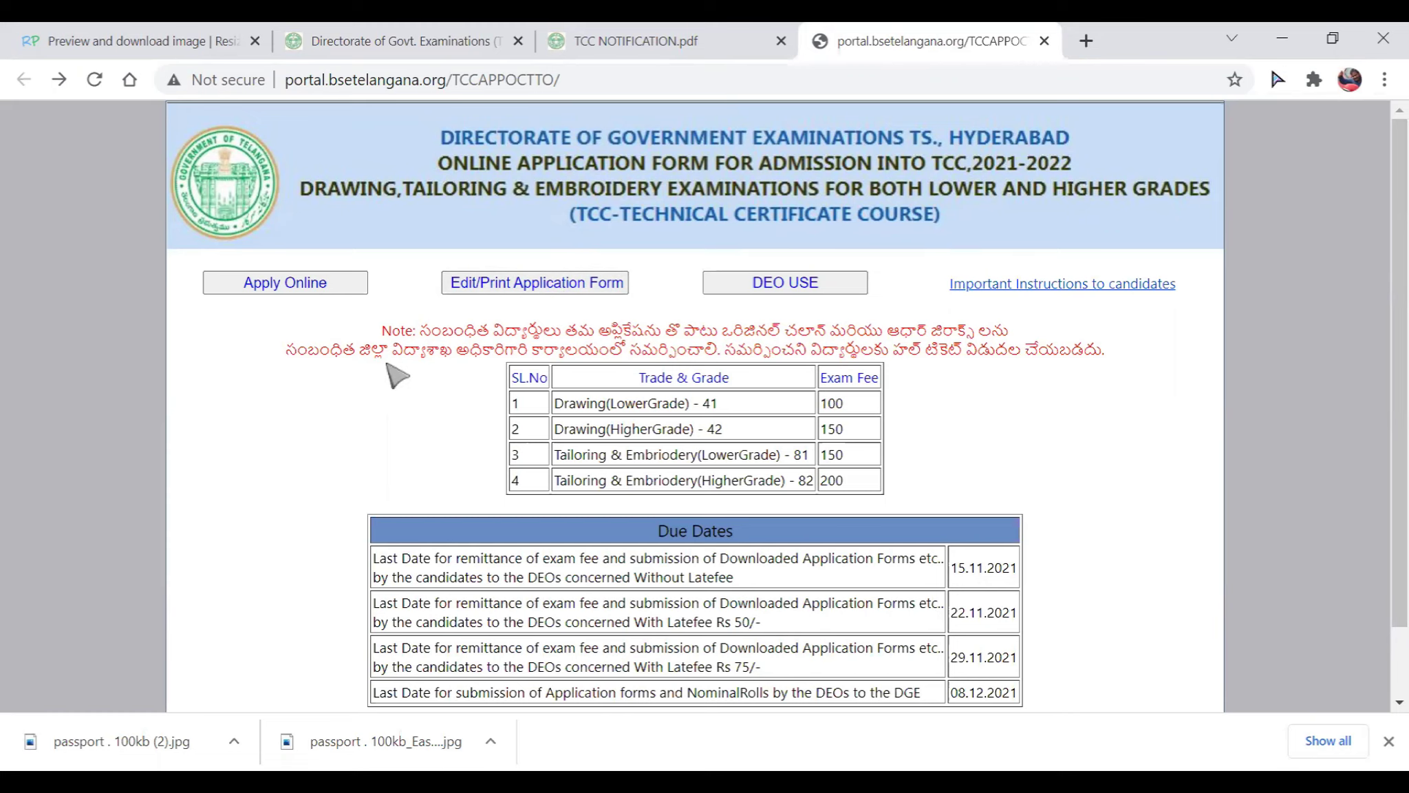
- Open the Edit/Print Application Form page from the TCC portal home page
{"action": "left_click", "coordinate": [539, 296]}
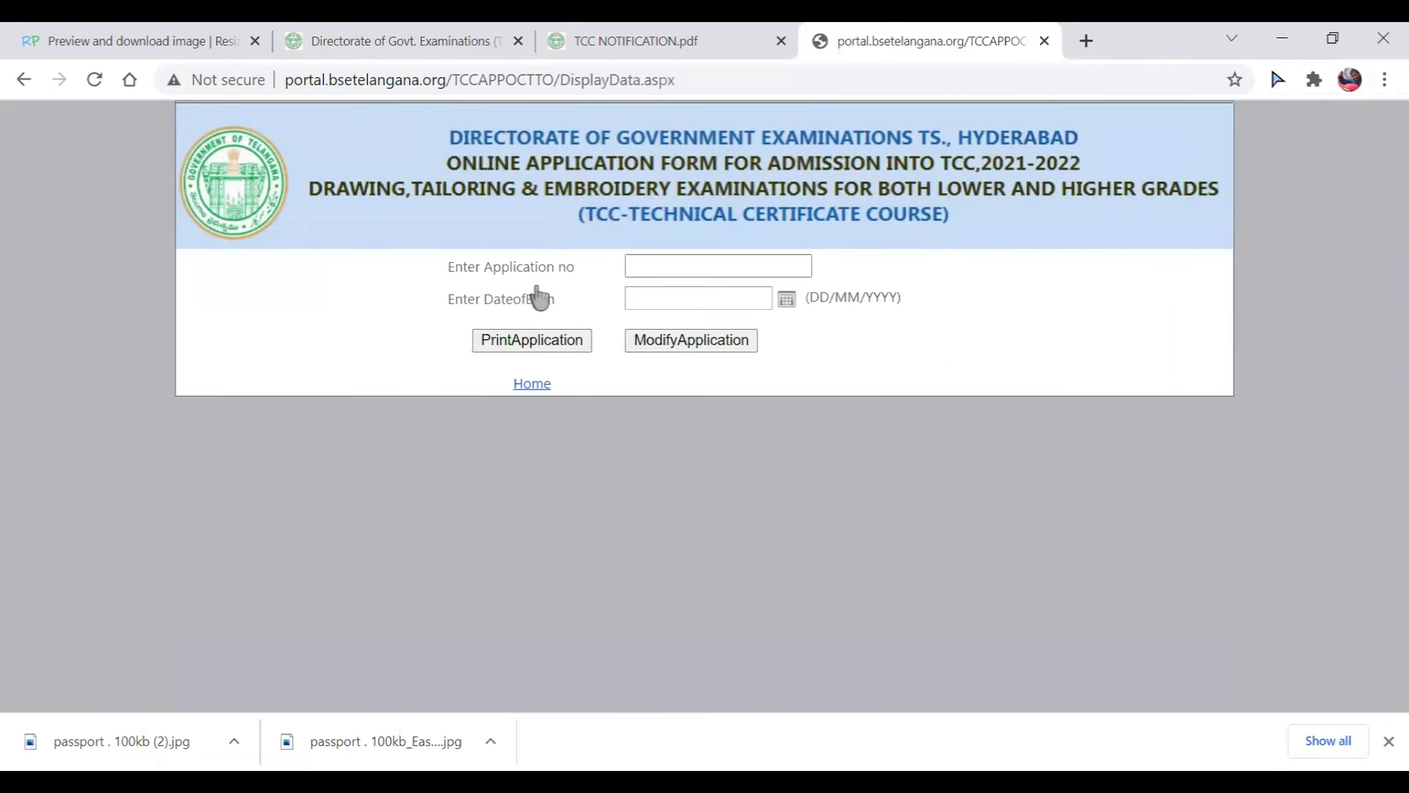